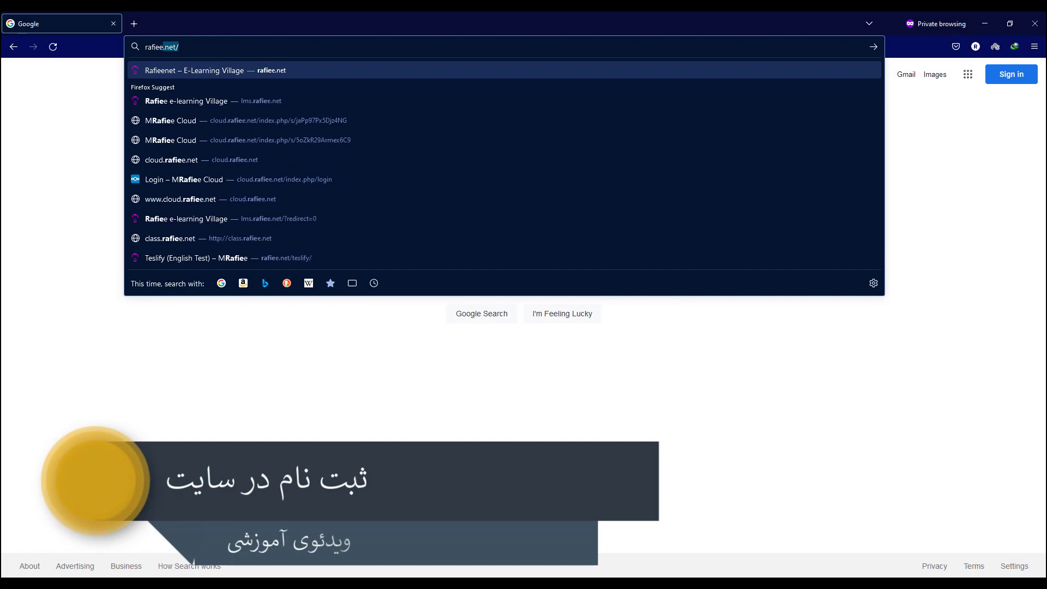
Go to rafiee.net from the Firefox address bar.
text(iee)
key(Return)
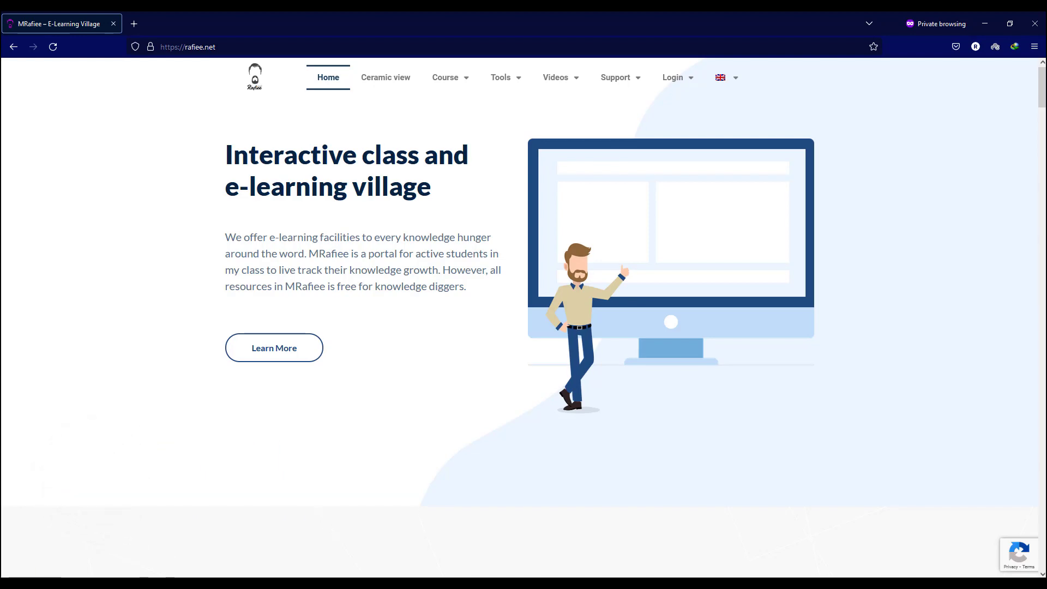
Open the Register page from the site's Login menu.
mouse_move(677, 78)
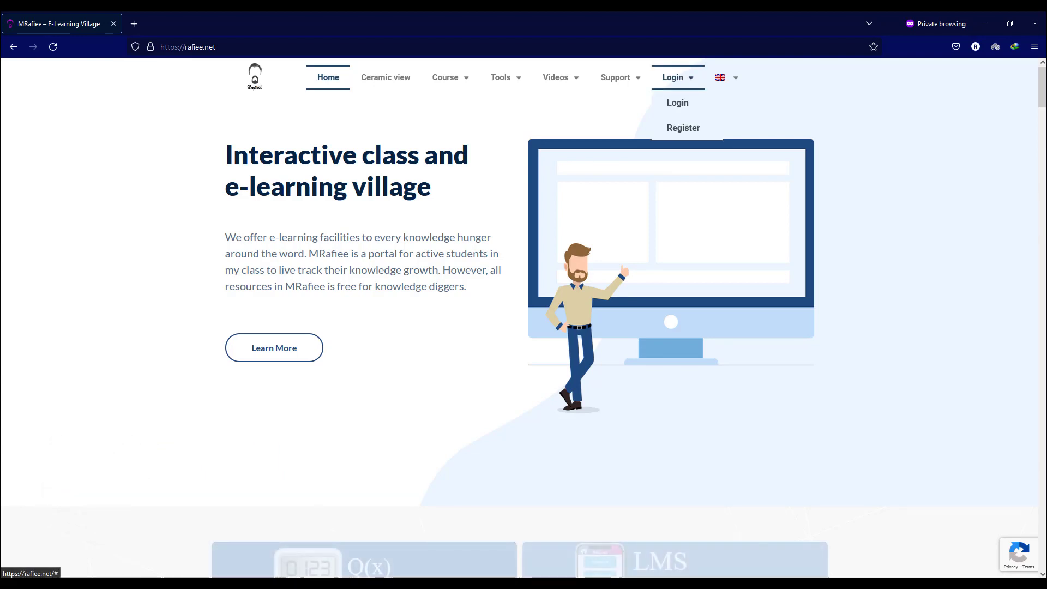
click(683, 127)
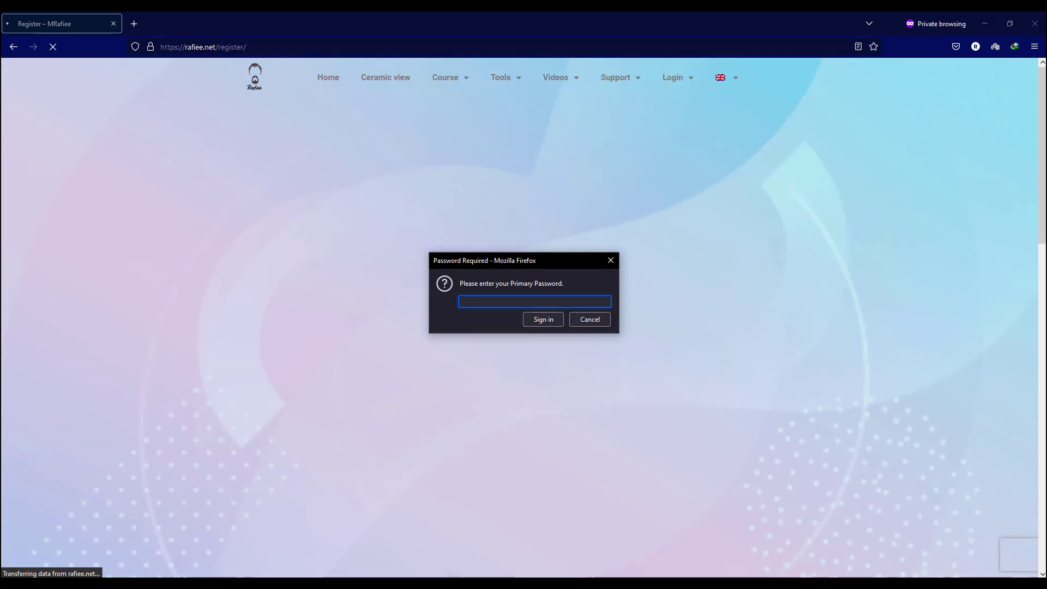
Dismiss the password prompt and enter the student ID, first name and surname.
key(Escape)
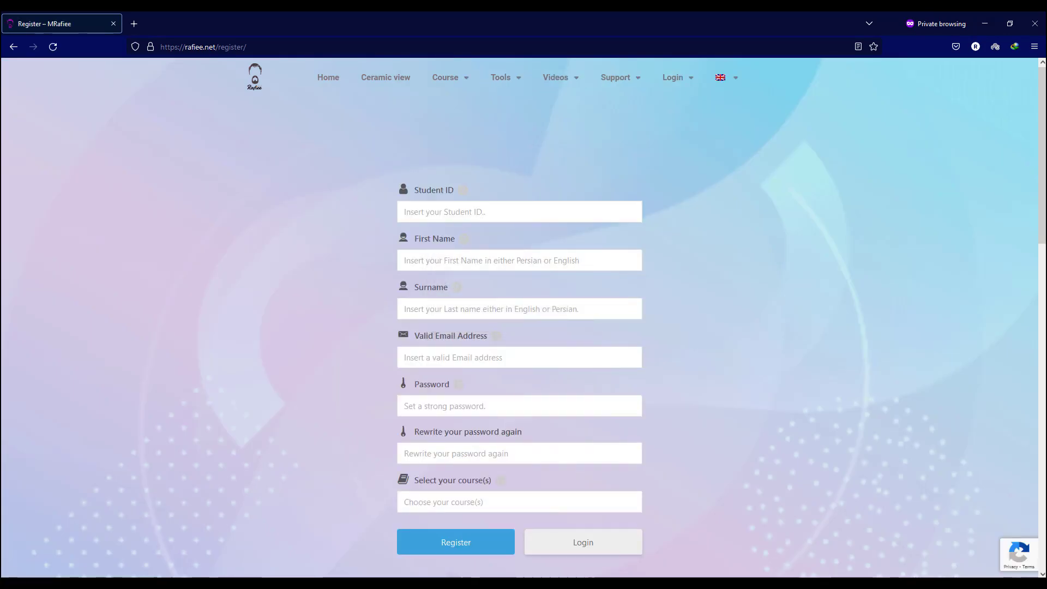
click(519, 212)
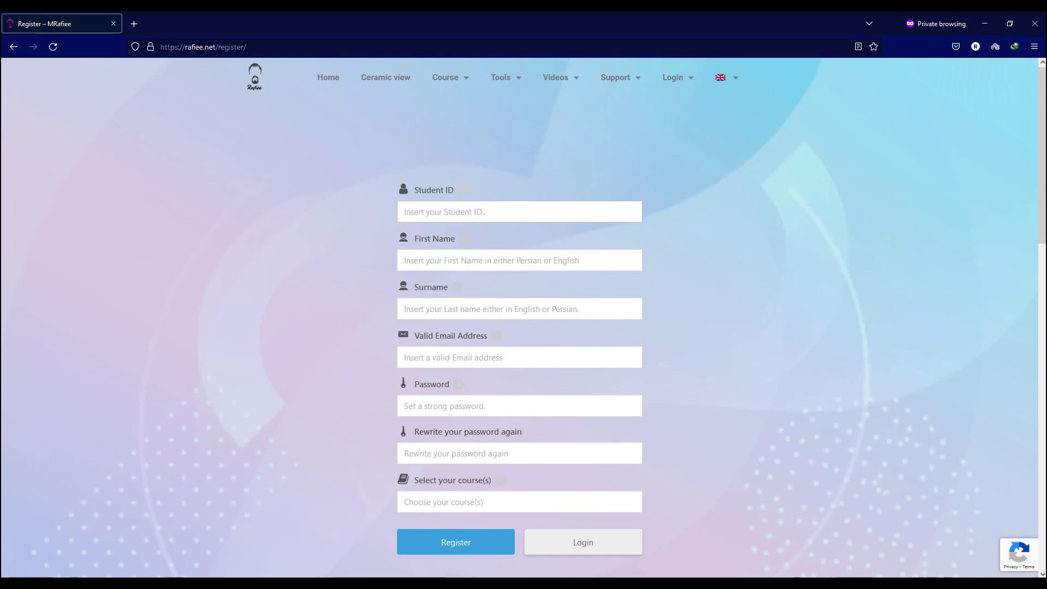
text(963852741)
click(406, 260)
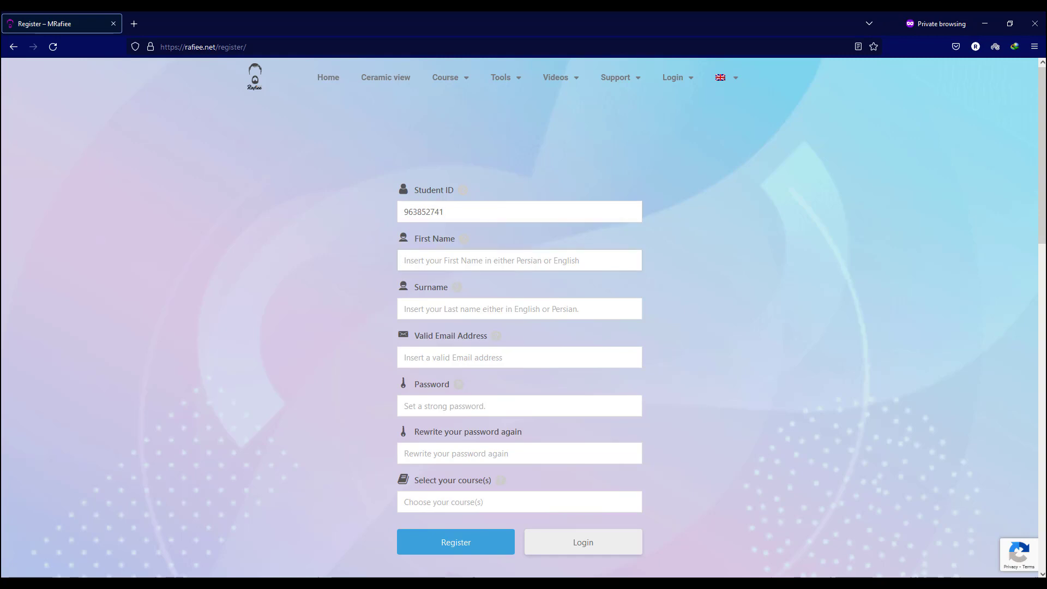
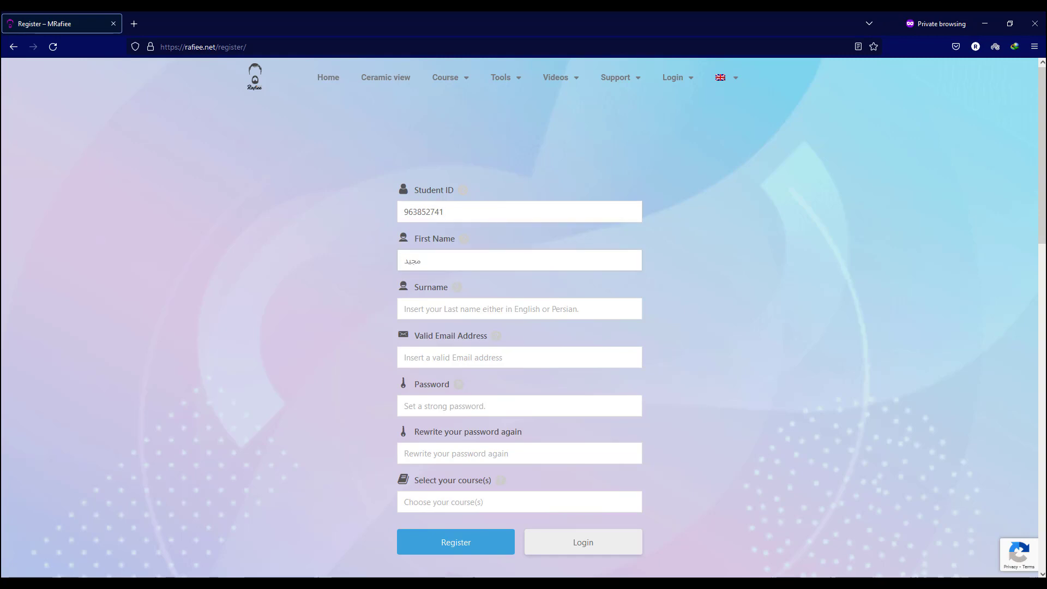
click(406, 309)
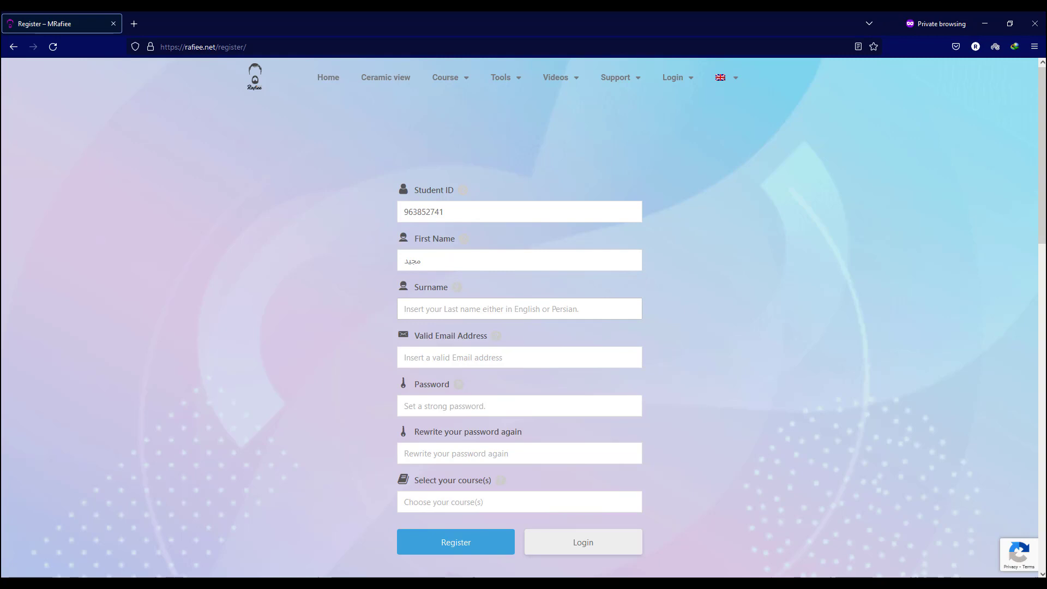
text(رفیعی)
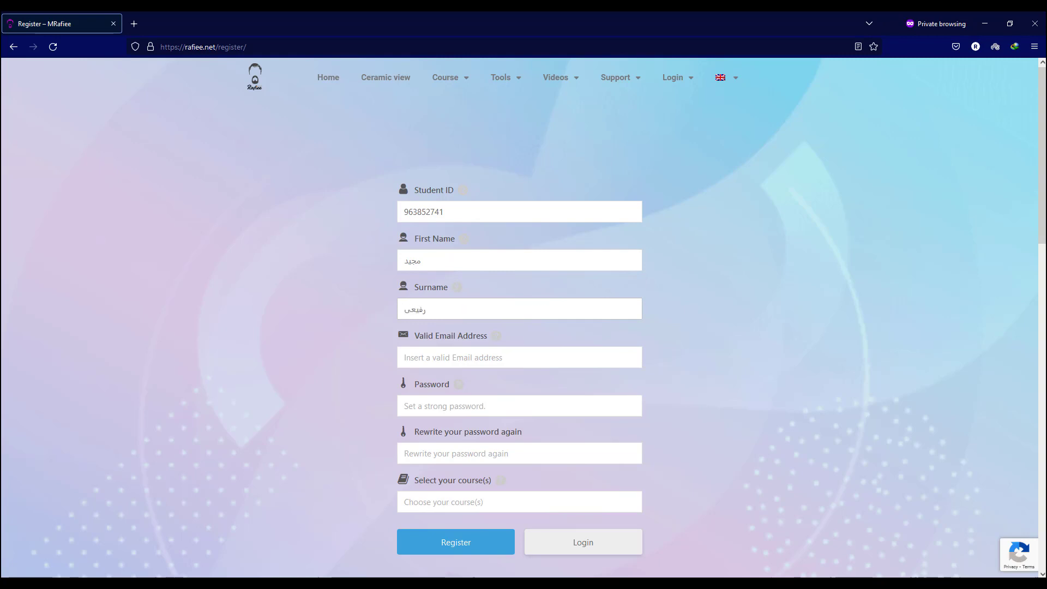
Enter the e-mail address, switching keyboard layout and correcting the mistyped text.
click(406, 357)
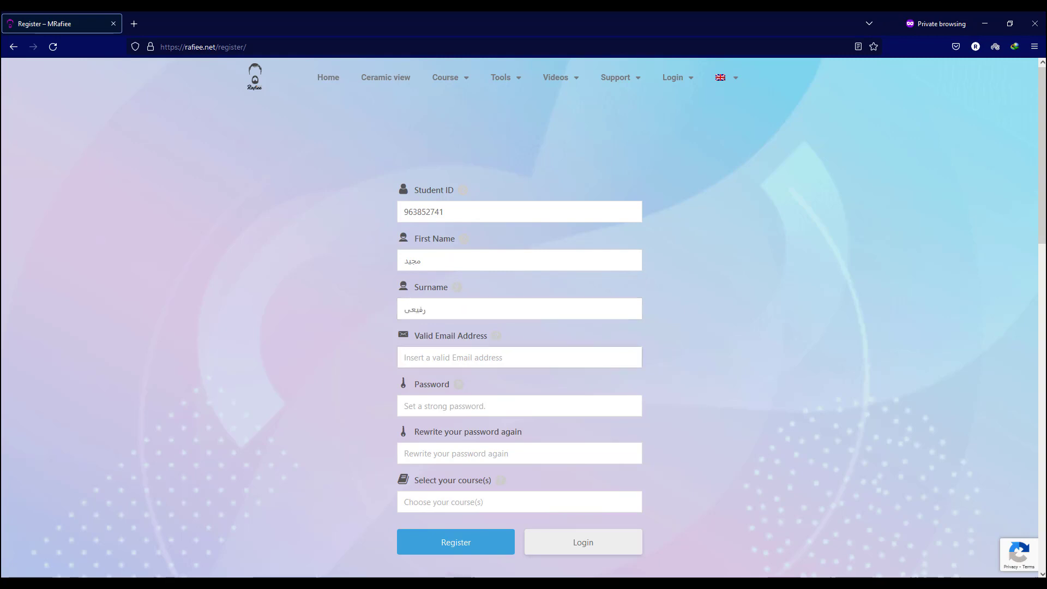
key(super+space)
text(غخعق)
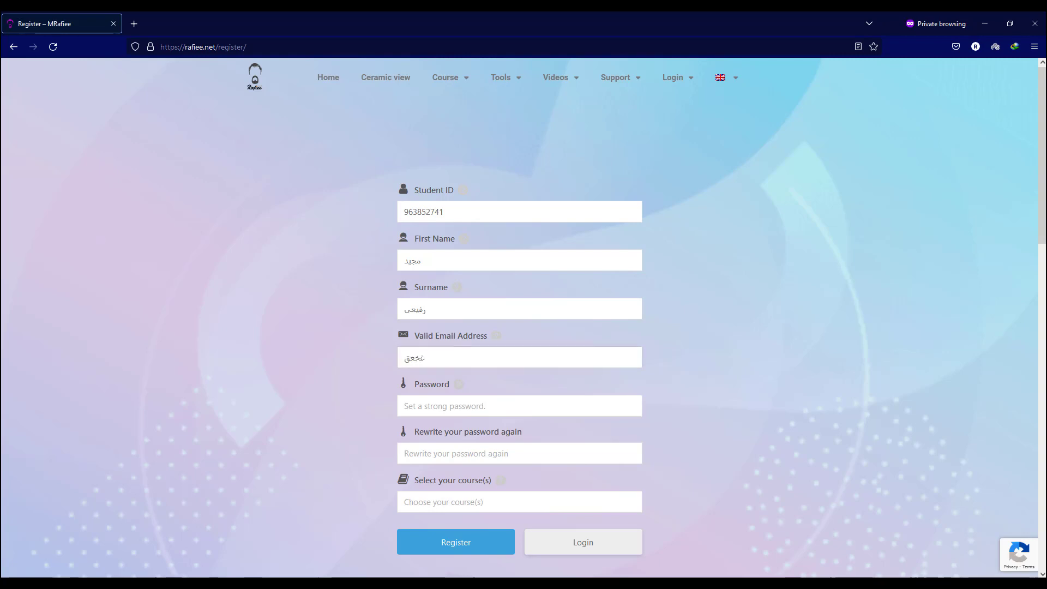
key(BackSpace)
key(BackSpace)
key(BackSpace)
key(BackSpace)
text(your_email@gmail.com)
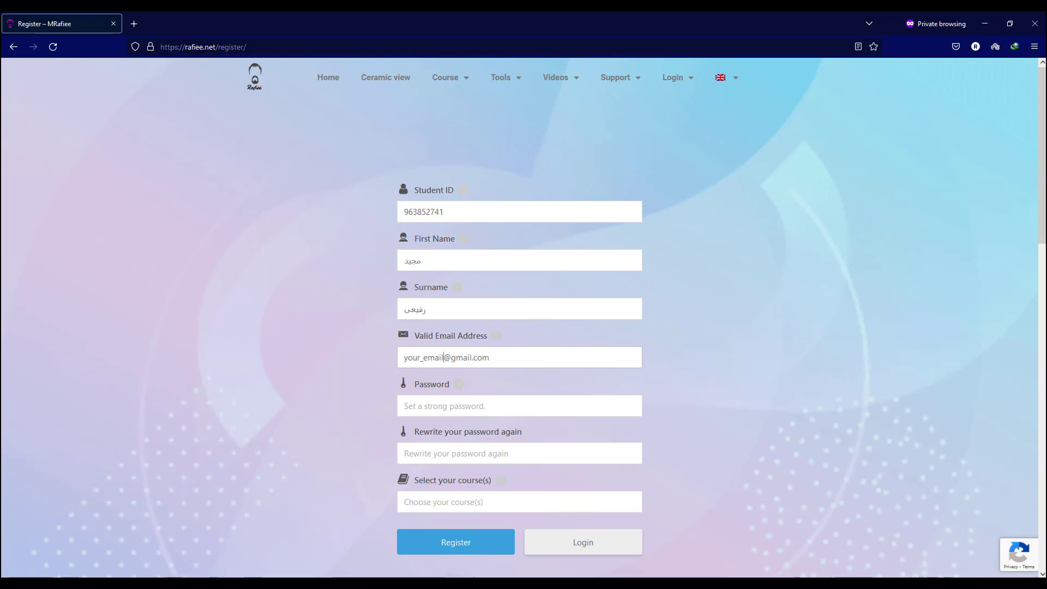
text(202)
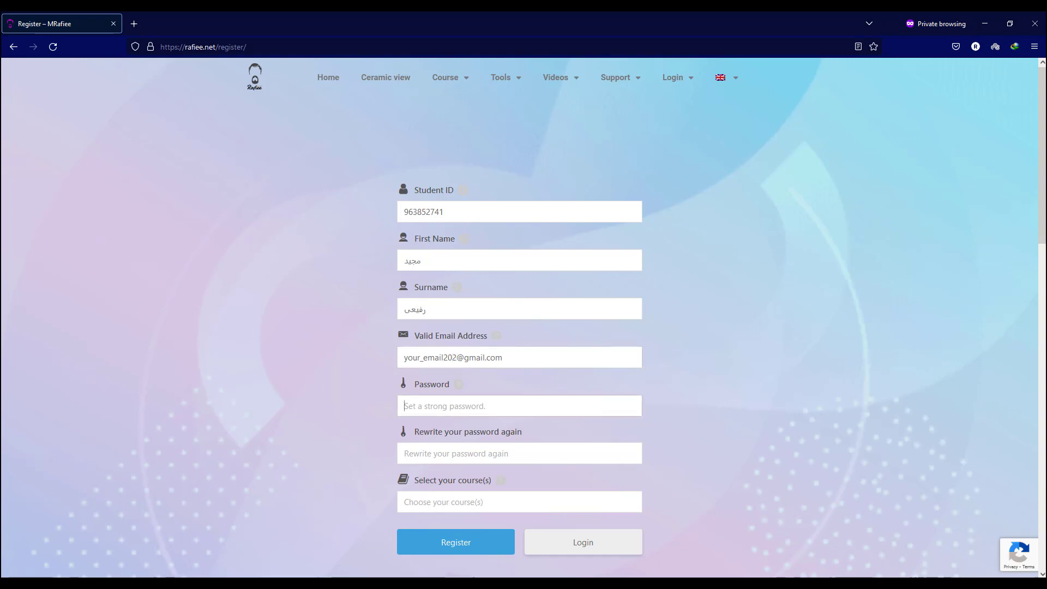
text(1)
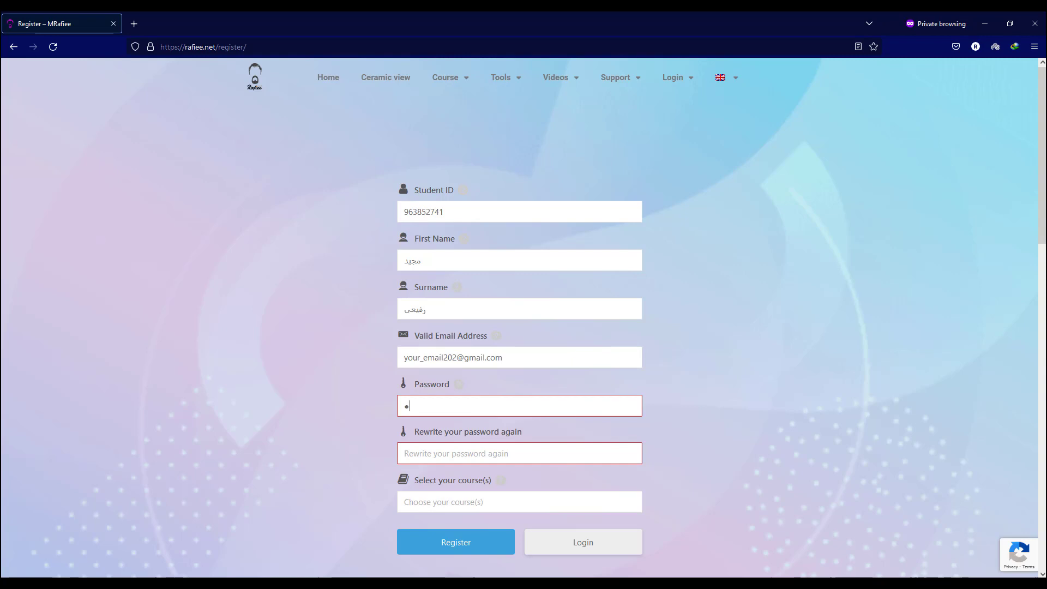
text(2345678901234)
Type the account password into the password and confirmation fields.
mouse_move(458, 384)
text(•••••••••)
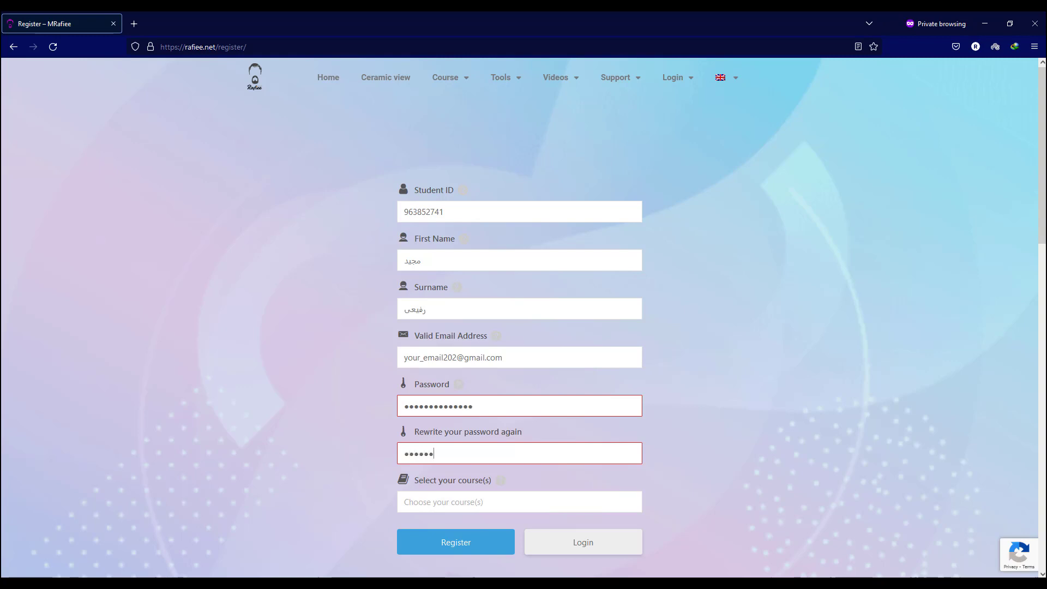
text(•••••)
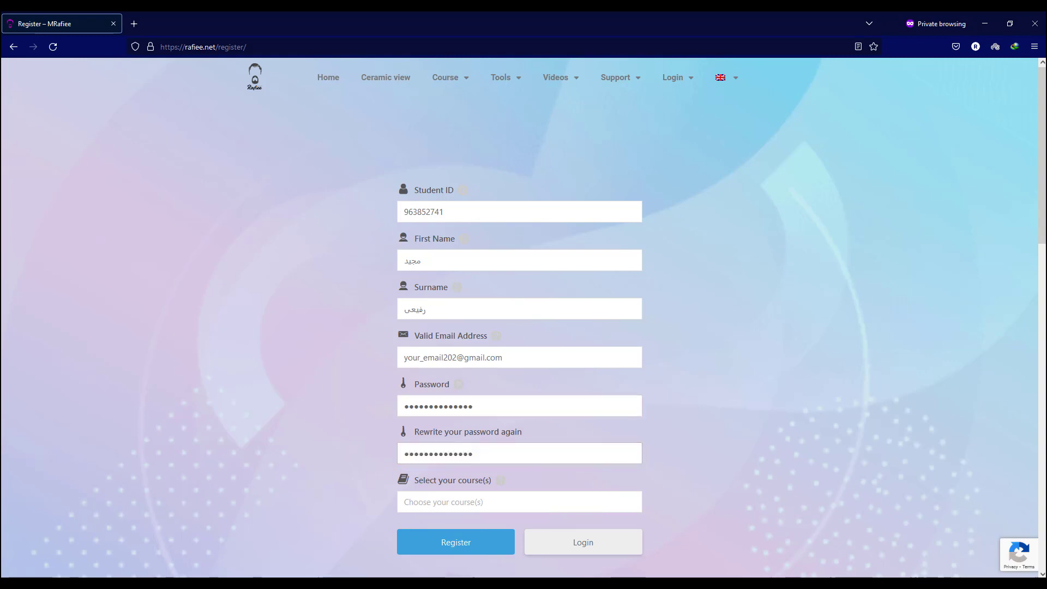
Select two Persian-titled courses from the Select your course(s) list.
key(Down)
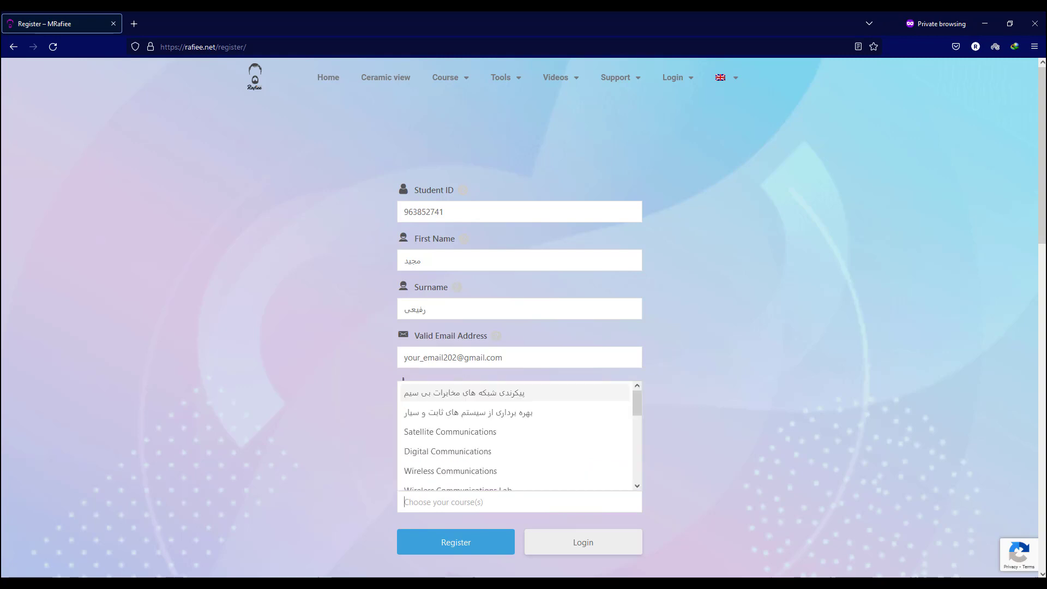
key(Down)
key(Down)
key(Up)
key(Up)
key(Return)
key(Down)
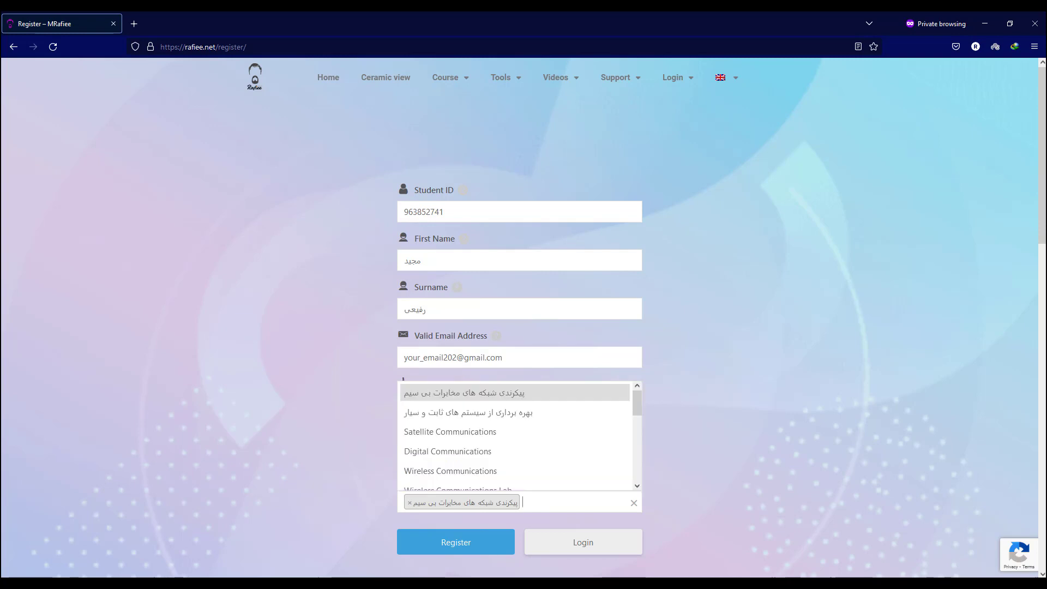
key(Down)
key(Down)
key(Down)
key(Up)
key(Up)
key(Return)
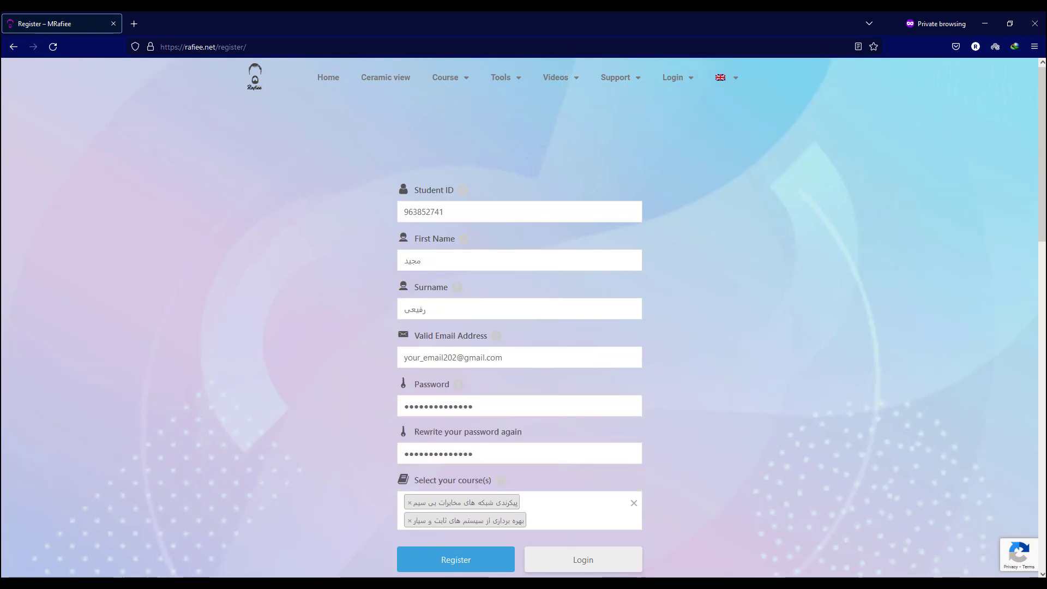
Add Wireless Communications and Wireless Communications Lab, then submit the registration.
key(Down)
key(Down)
key(Down)
key(Down)
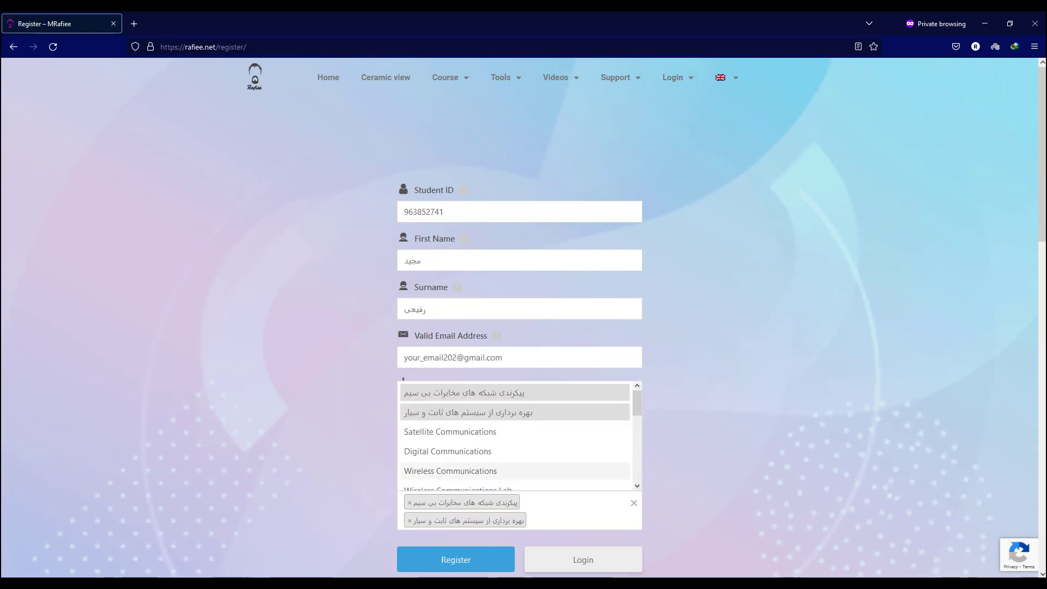
key(Return)
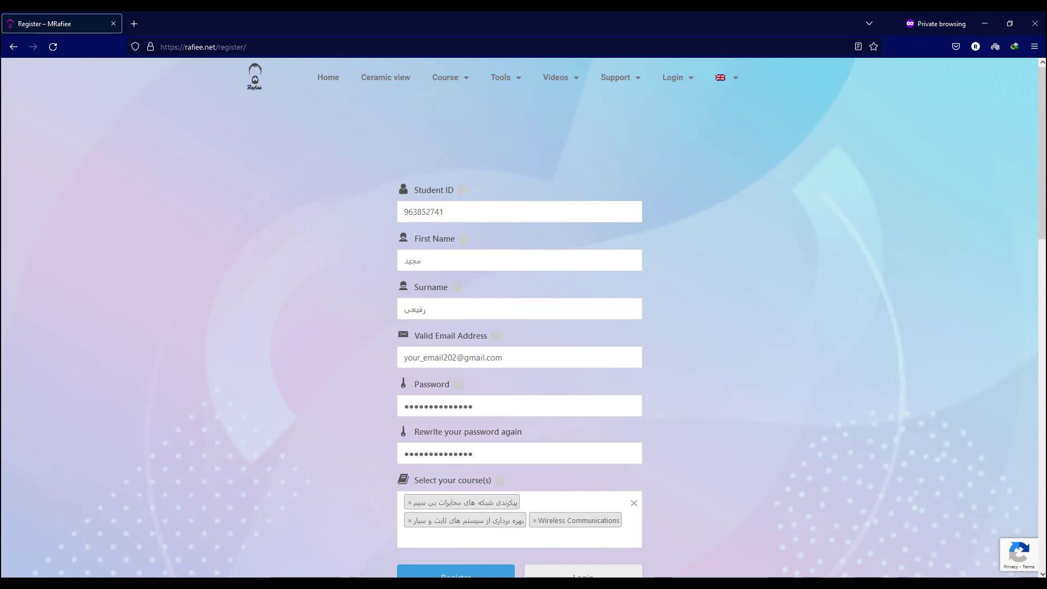
key(Down)
key(Up)
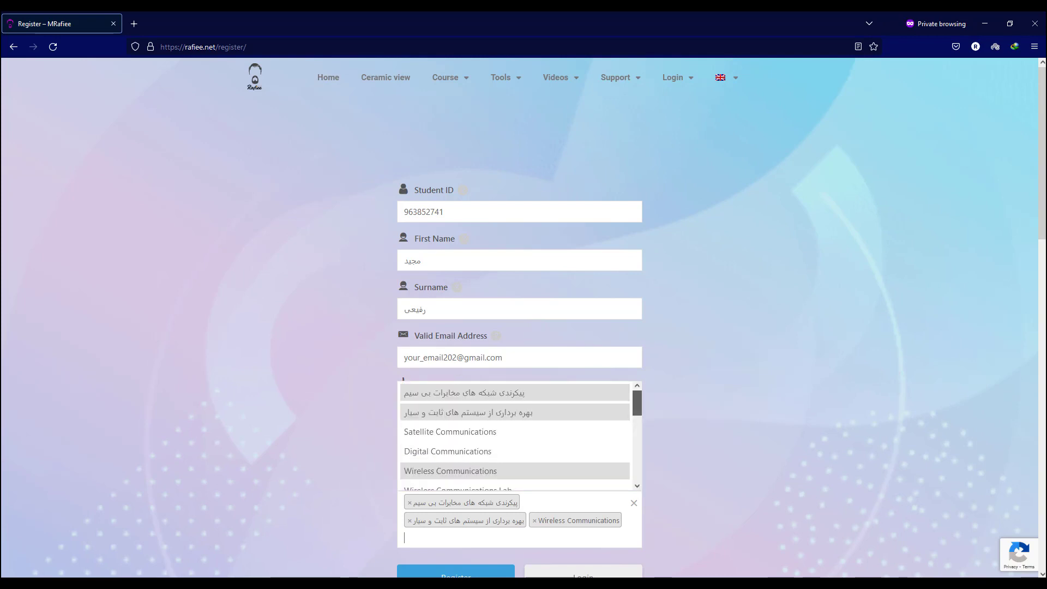
key(Down)
key(Down)
key(Return)
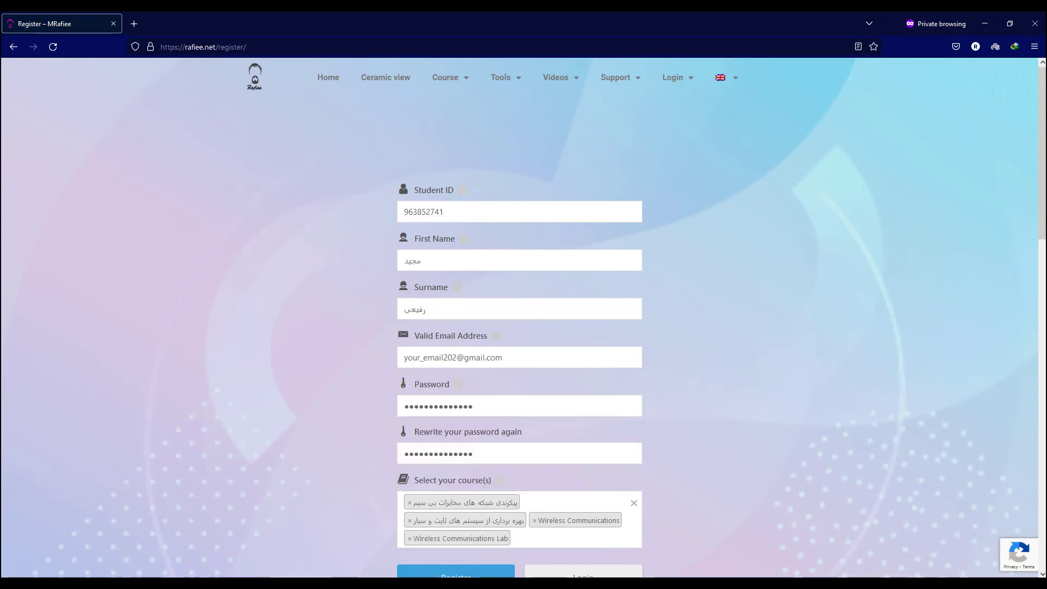
scroll(523, 327, down, 2)
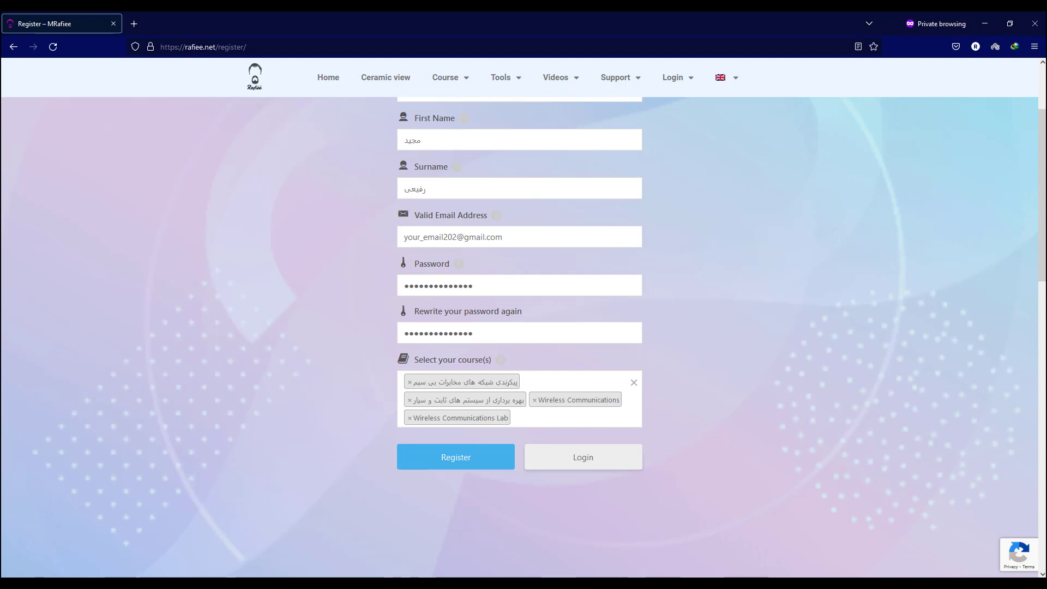
key(Return)
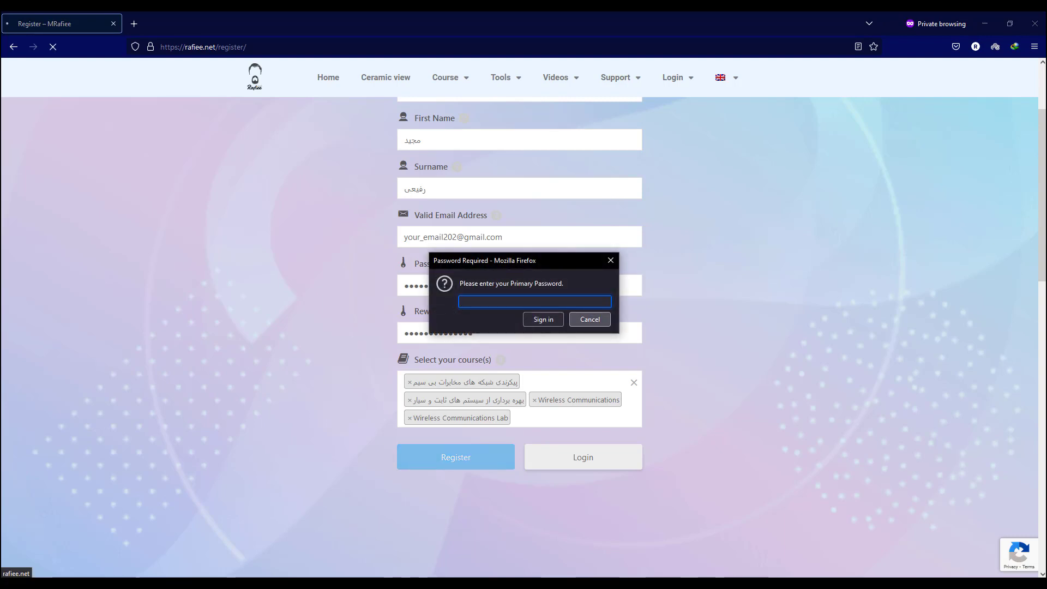
Review the three registered courses and their enrollment codes on the profile page.
key(Escape)
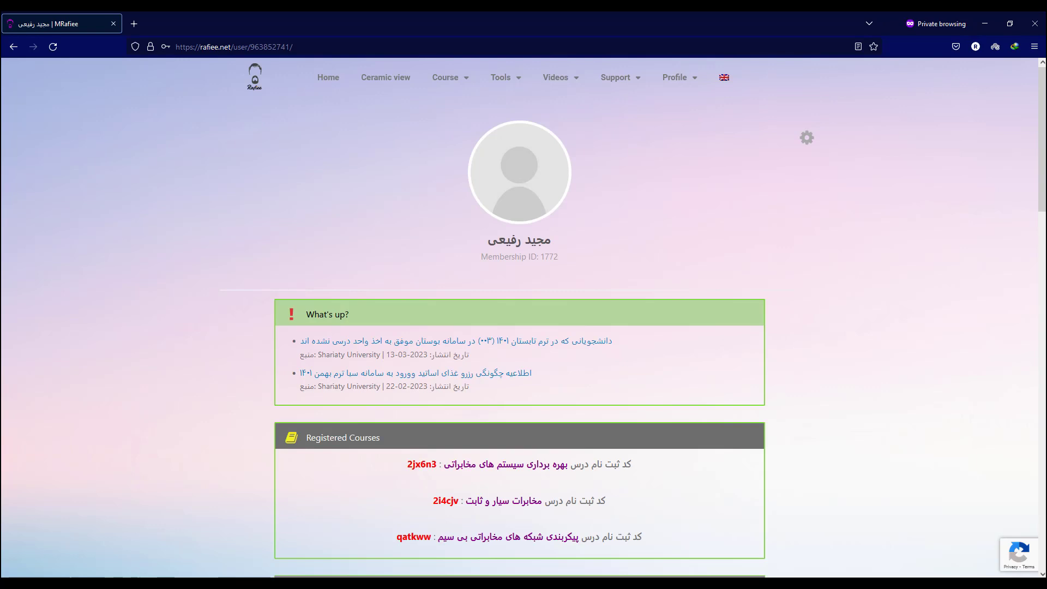
scroll(519, 327, down, 4)
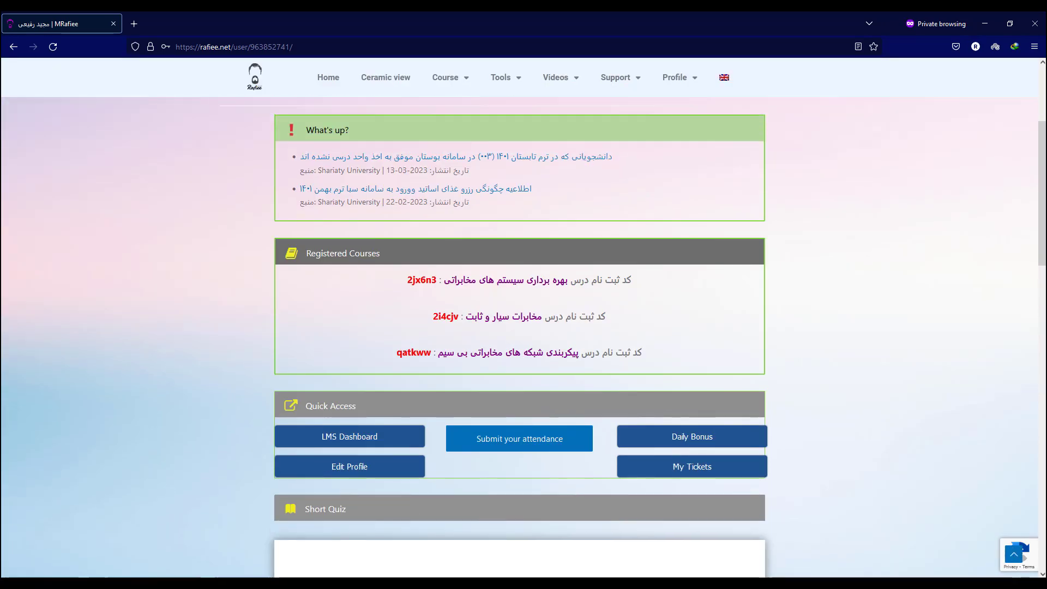
scroll(519, 327, up, 1)
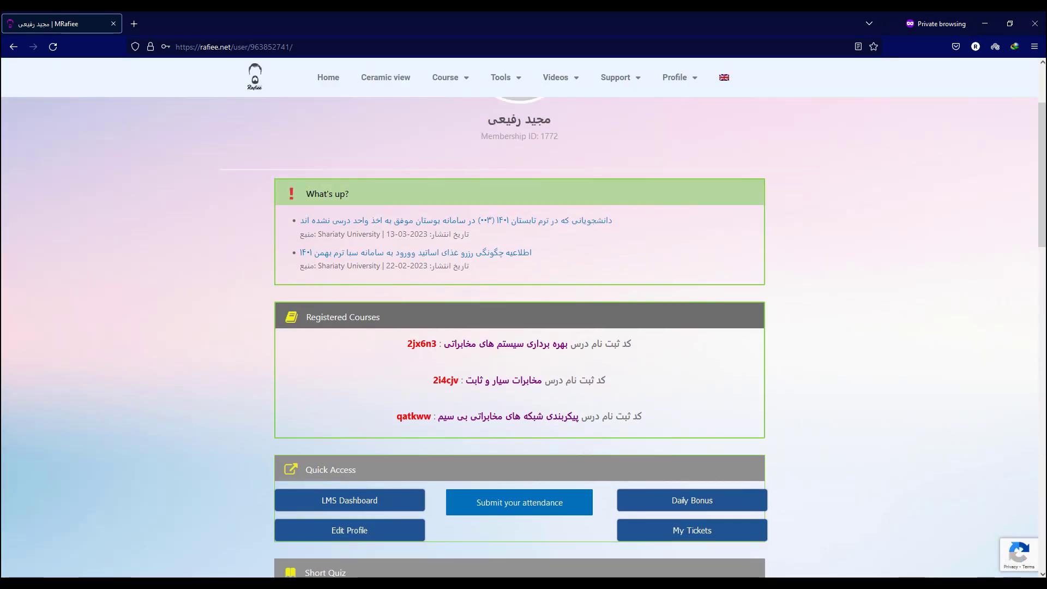
drag(570, 343, 451, 343)
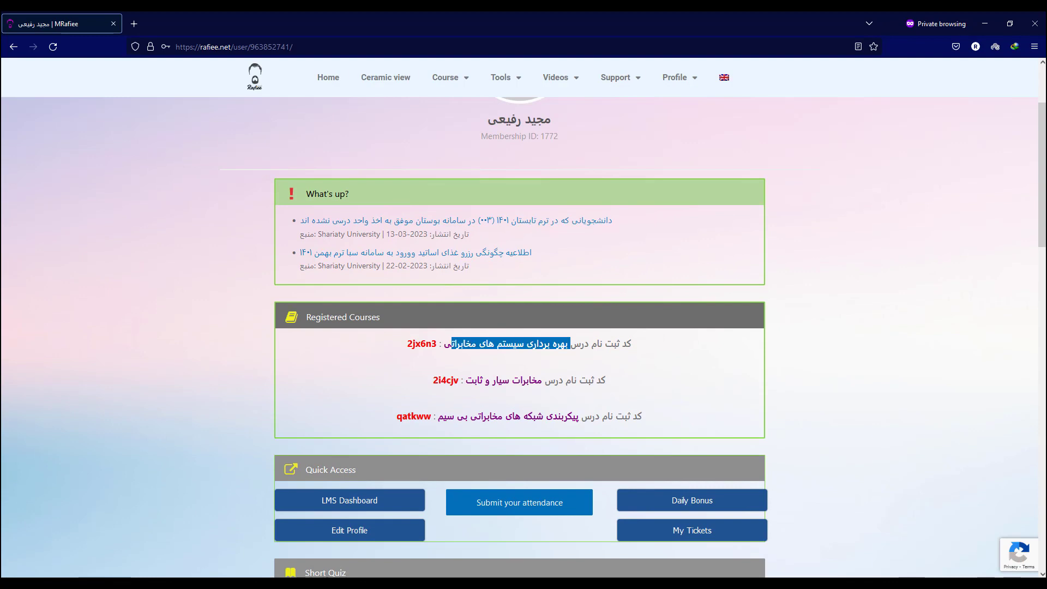
drag(606, 380, 463, 380)
drag(568, 416, 453, 416)
scroll(454, 417, down, 4)
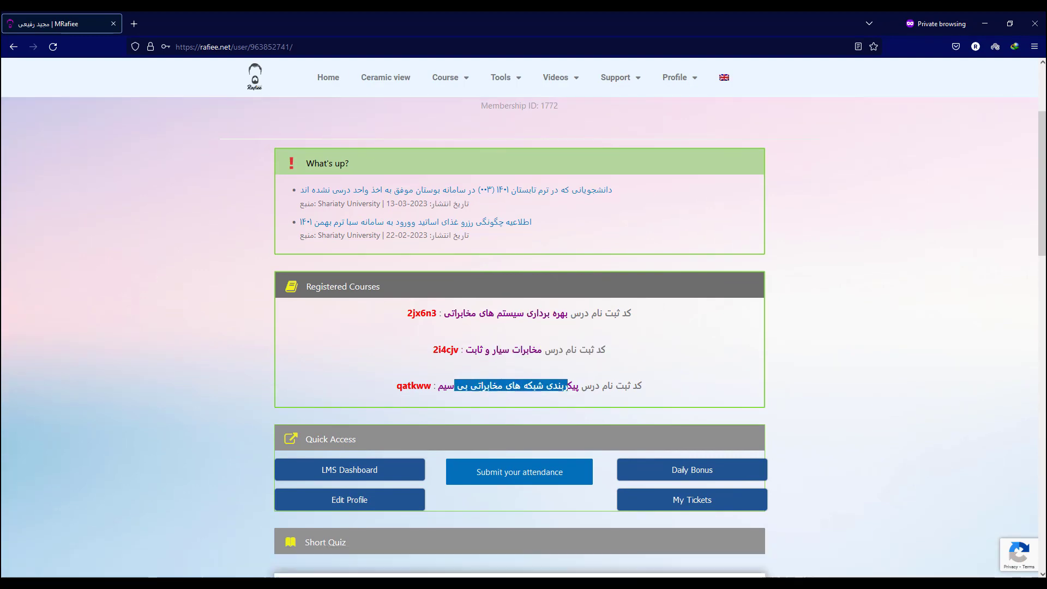
scroll(523, 317, down, 2)
scroll(524, 316, up, 7)
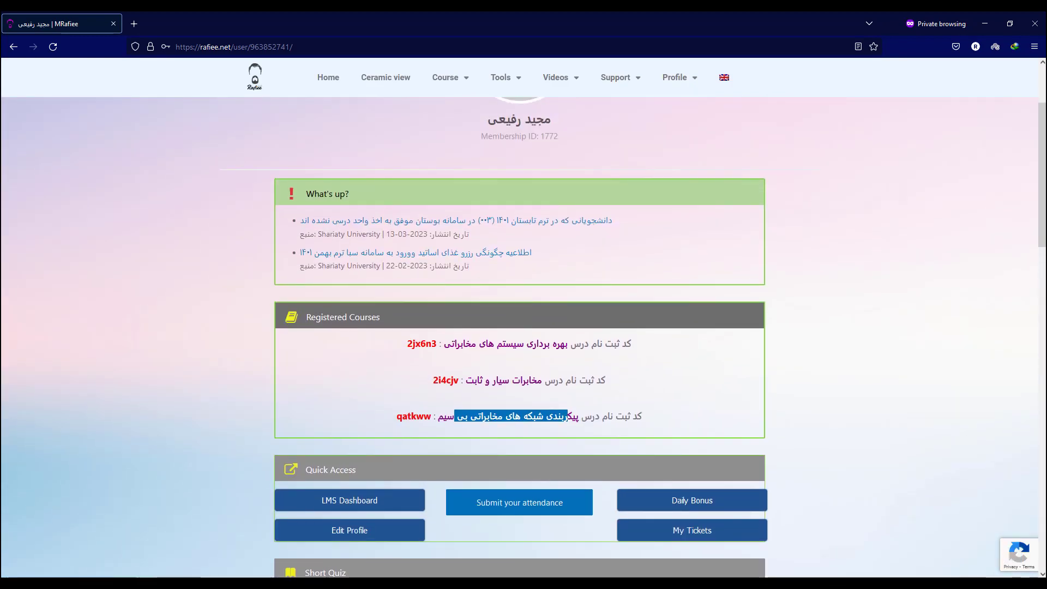
scroll(524, 338, down, 2)
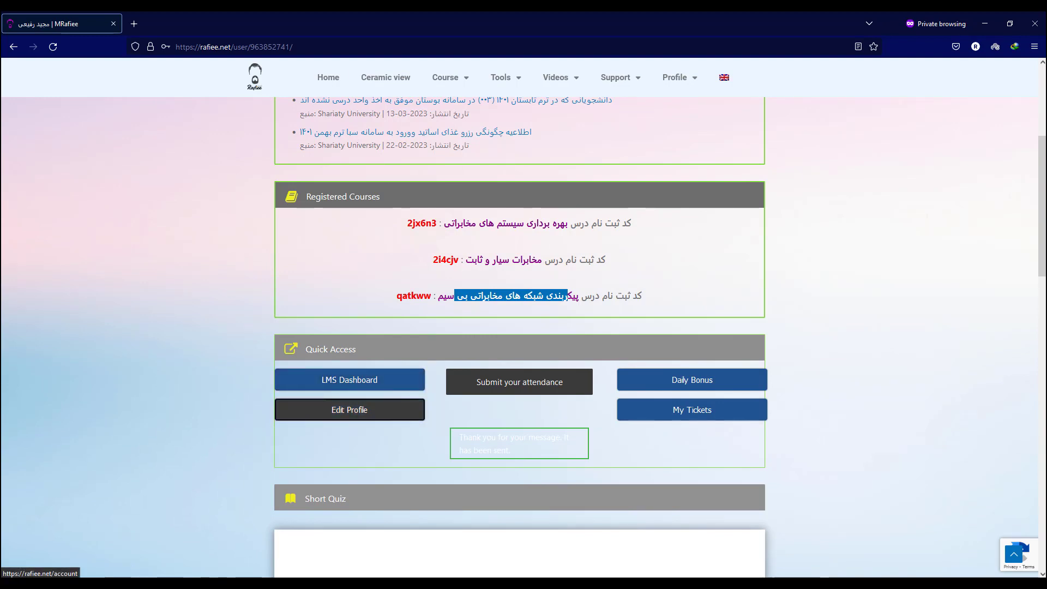
Save the Registered Courses list in Edit Profile, getting the updated-successfully confirmation.
click(350, 409)
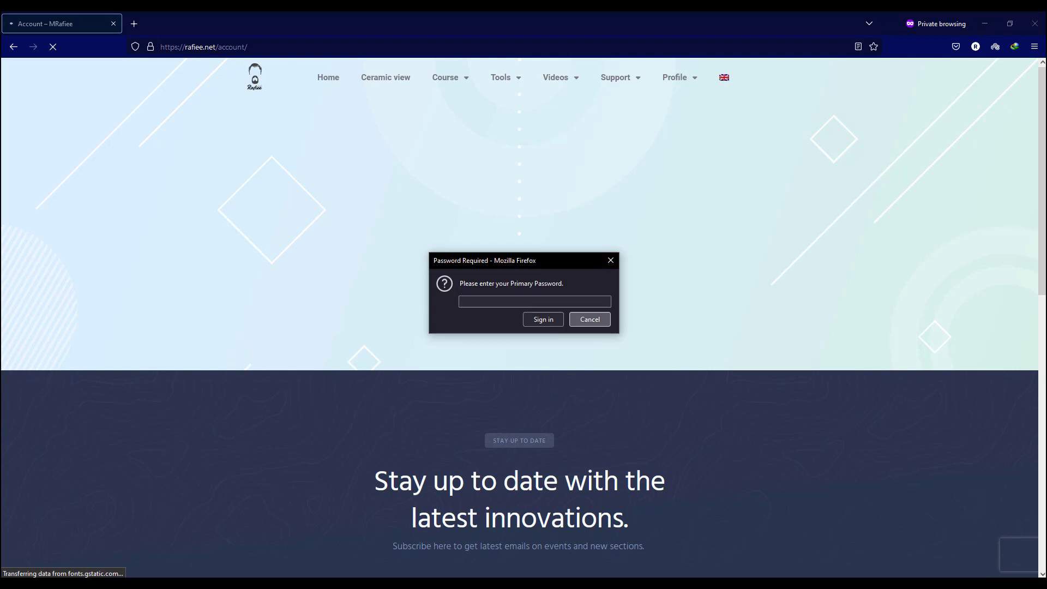
click(589, 319)
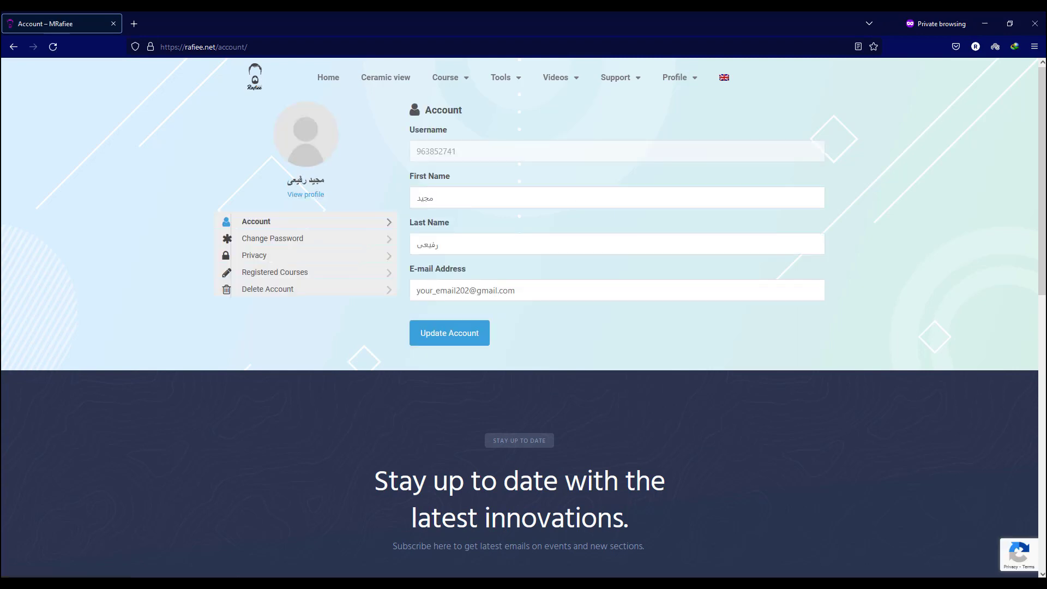
click(275, 272)
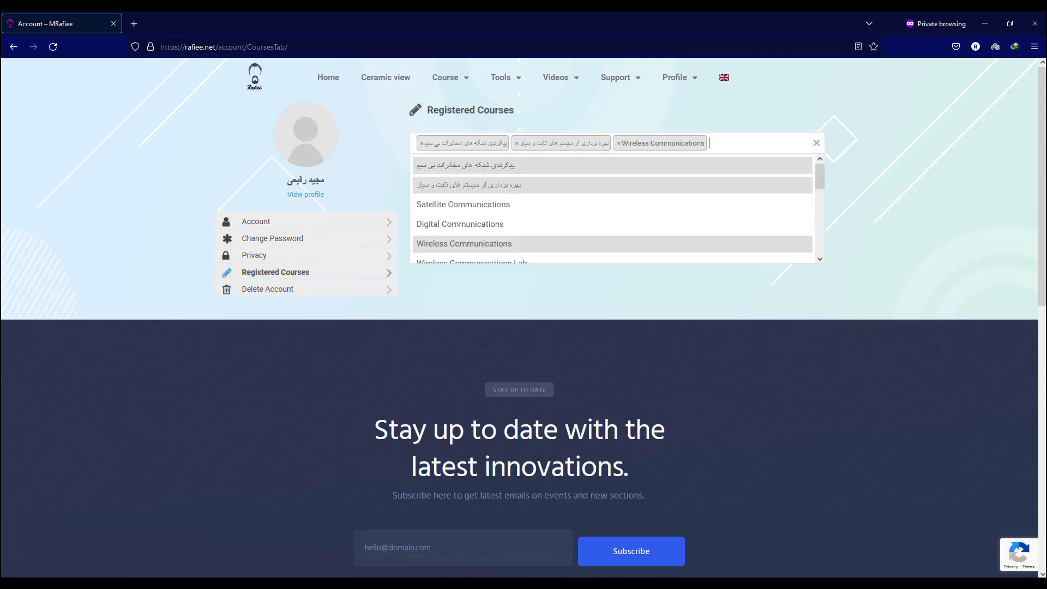
key(Tab)
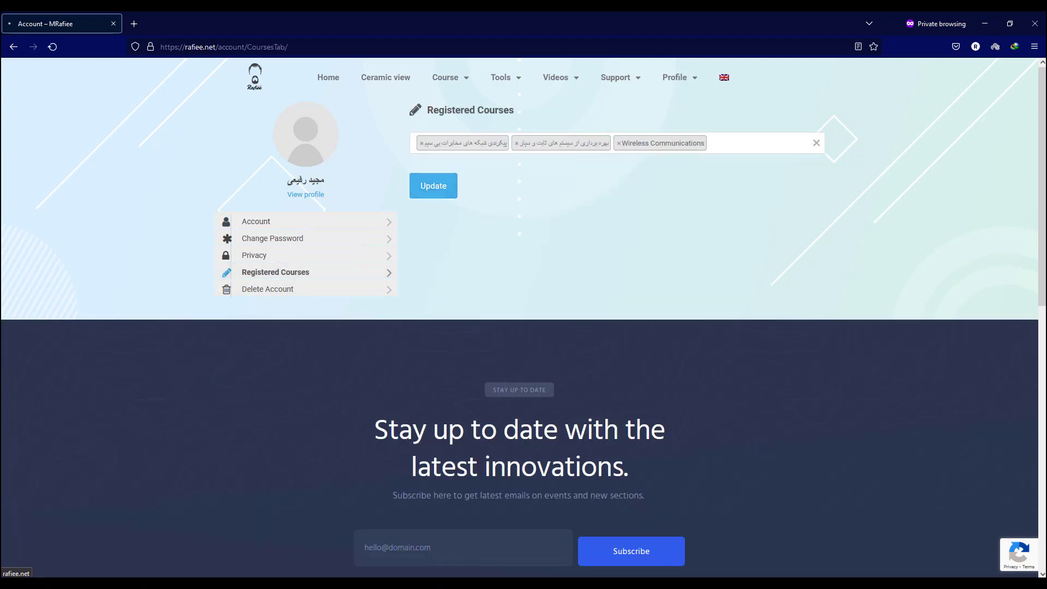
key(Return)
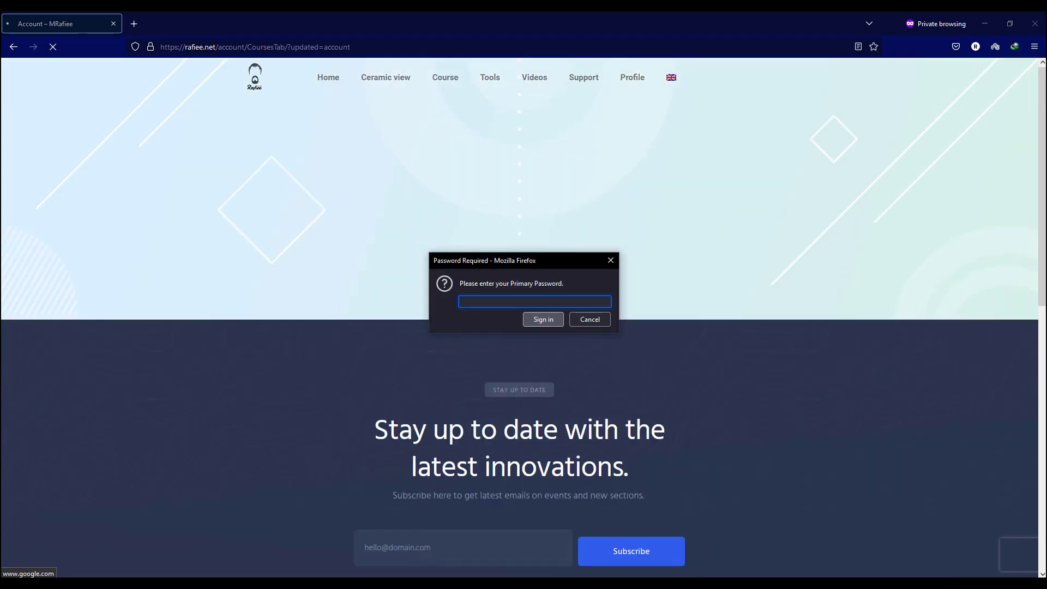
key(Escape)
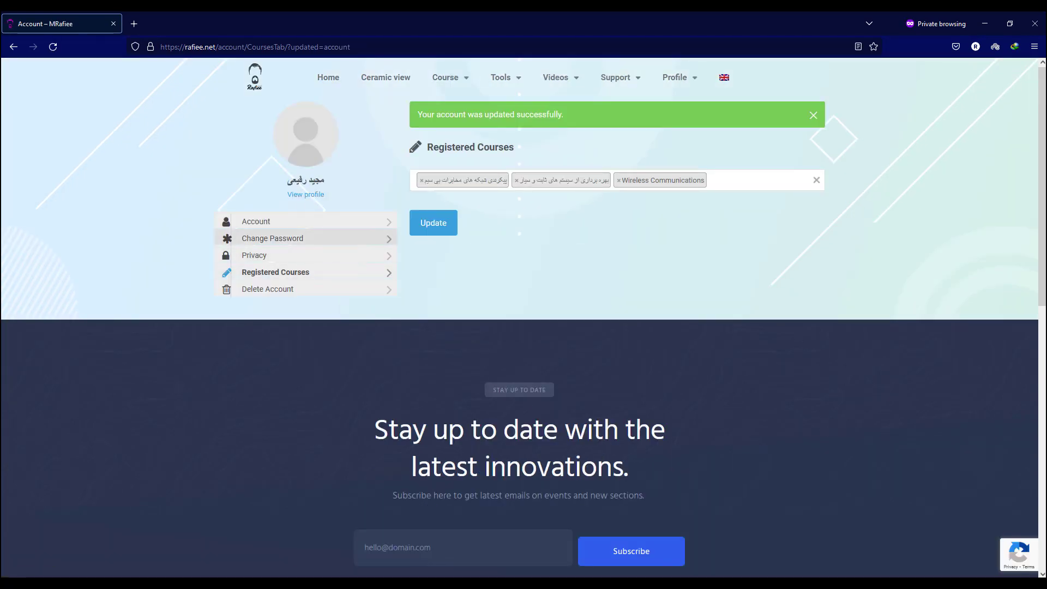
Return to the profile page, scroll to Quick Access, and follow the LMS Dashboard link.
click(273, 238)
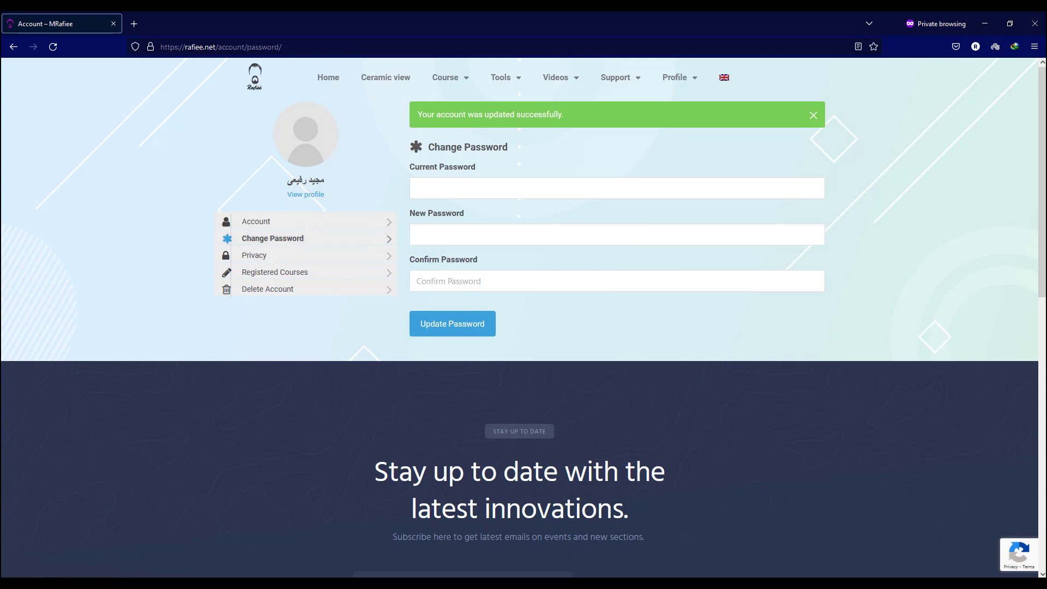
key(F5)
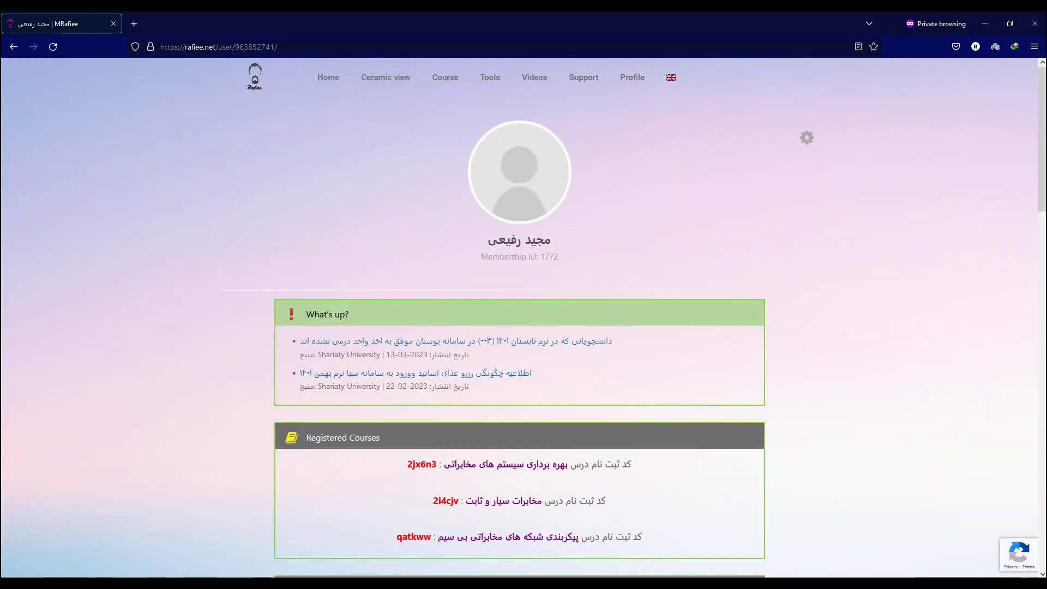
scroll(523, 316, down, 3)
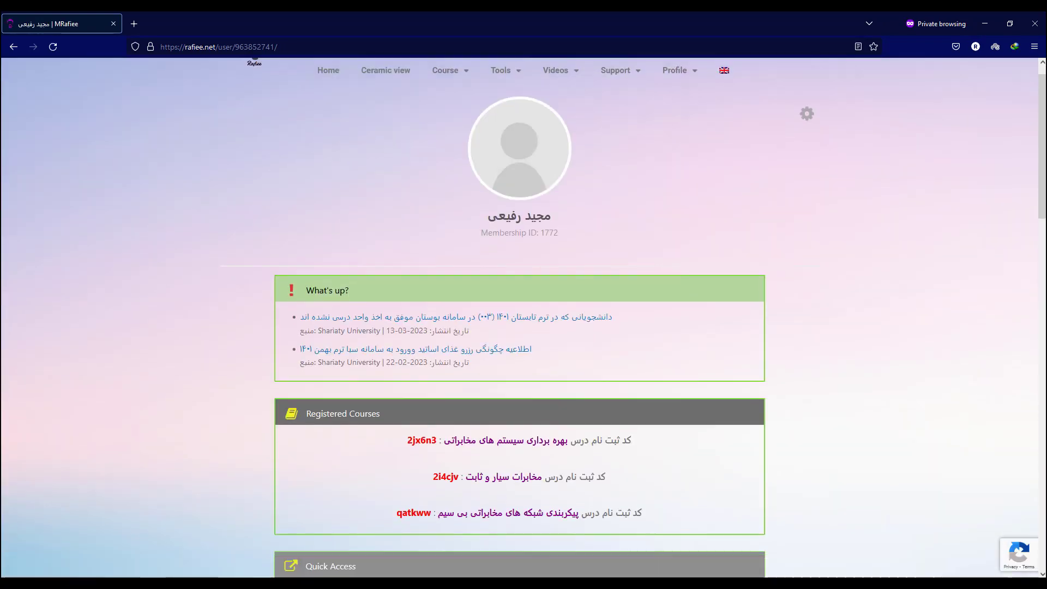
scroll(518, 382, down, 3)
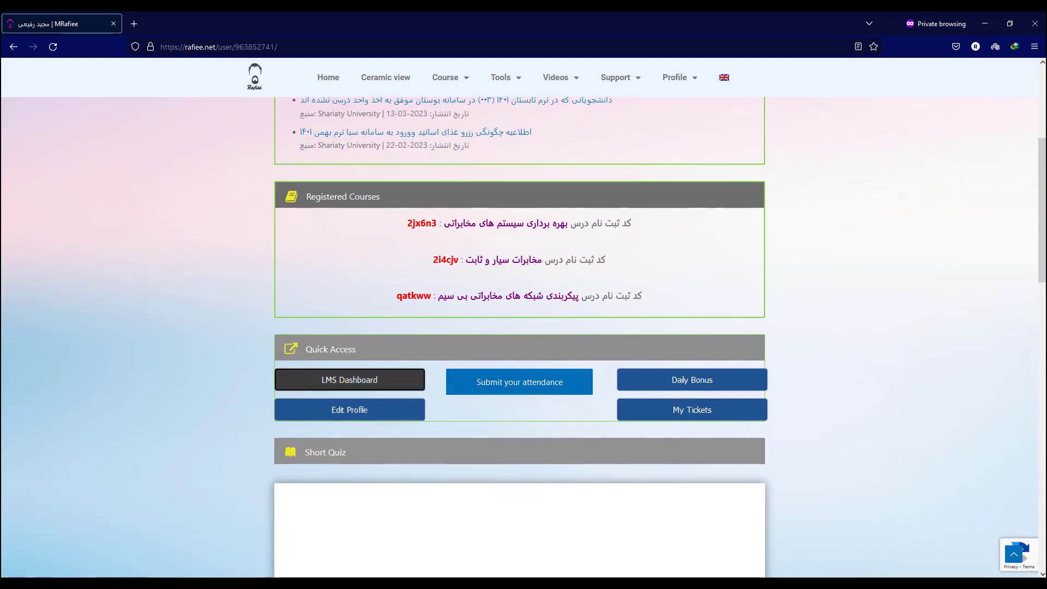
mouse_move(676, 76)
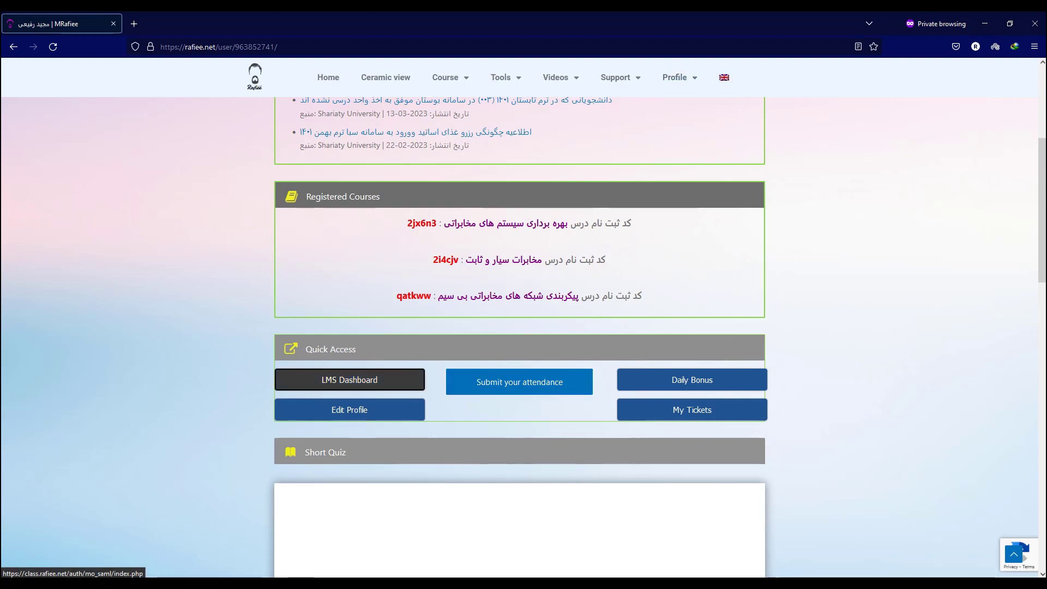
click(350, 380)
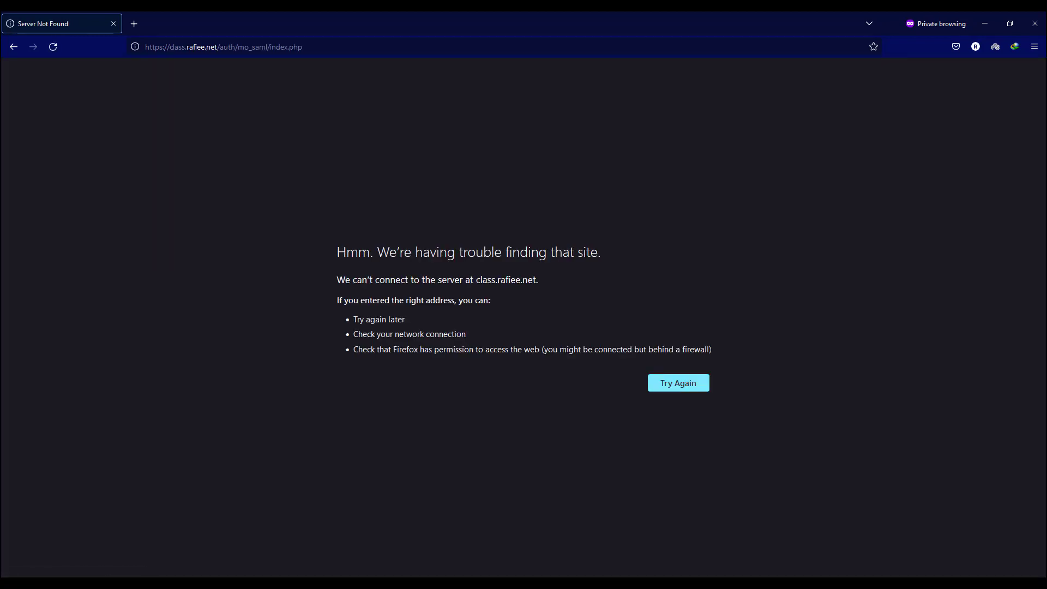
Reload class.rafiee.net after the Server Not Found error.
key(F5)
key(F5)
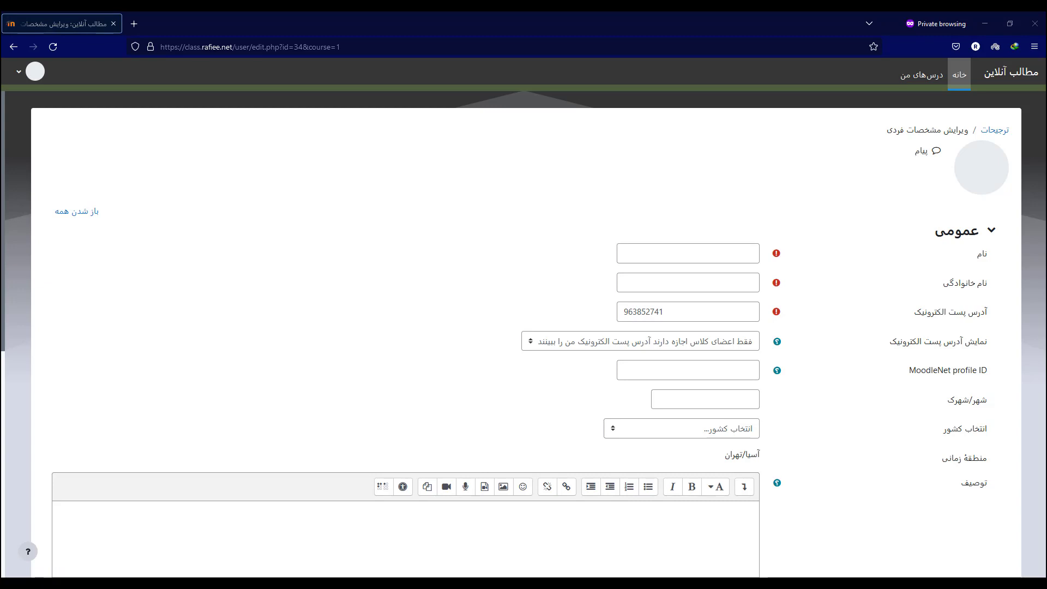
Enter the student's first name, surname and e-mail address on the LMS profile form.
click(688, 253)
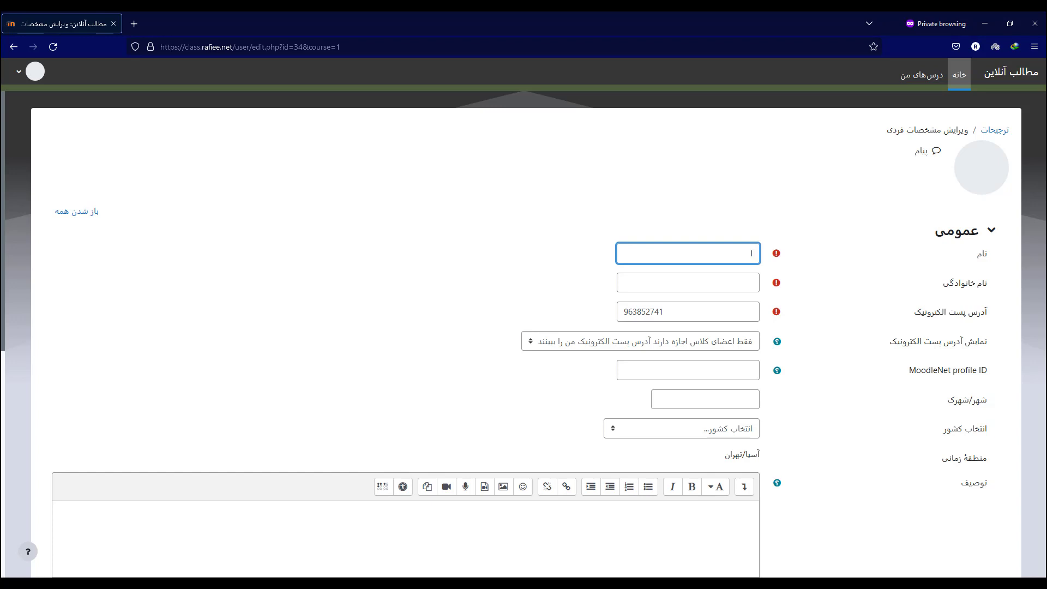
text(l[dn)
key(ctrl+a)
text(مجید)
click(753, 282)
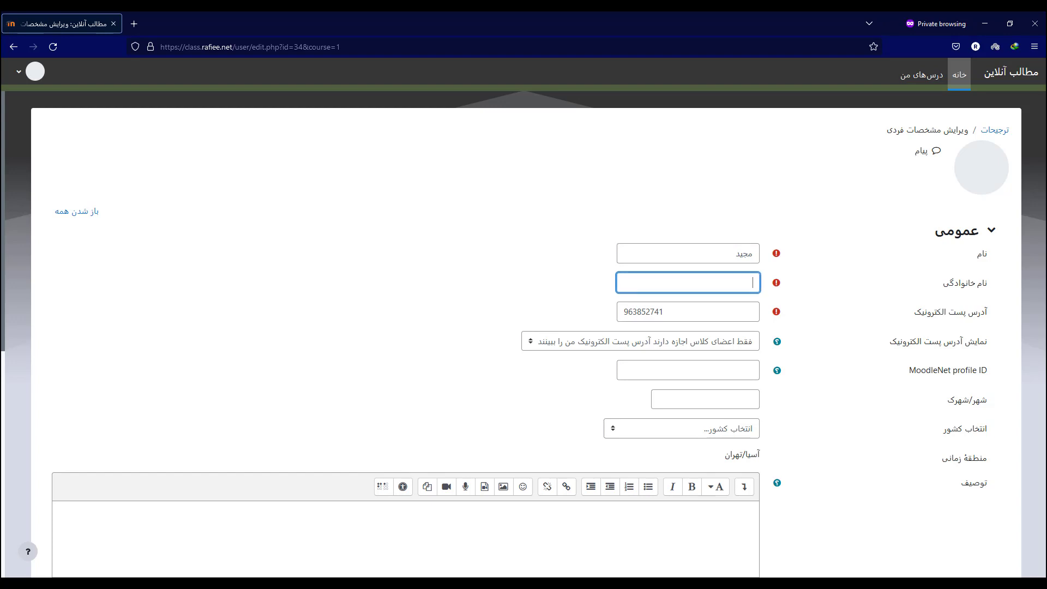
text(رفیعی تست)
key(Tab)
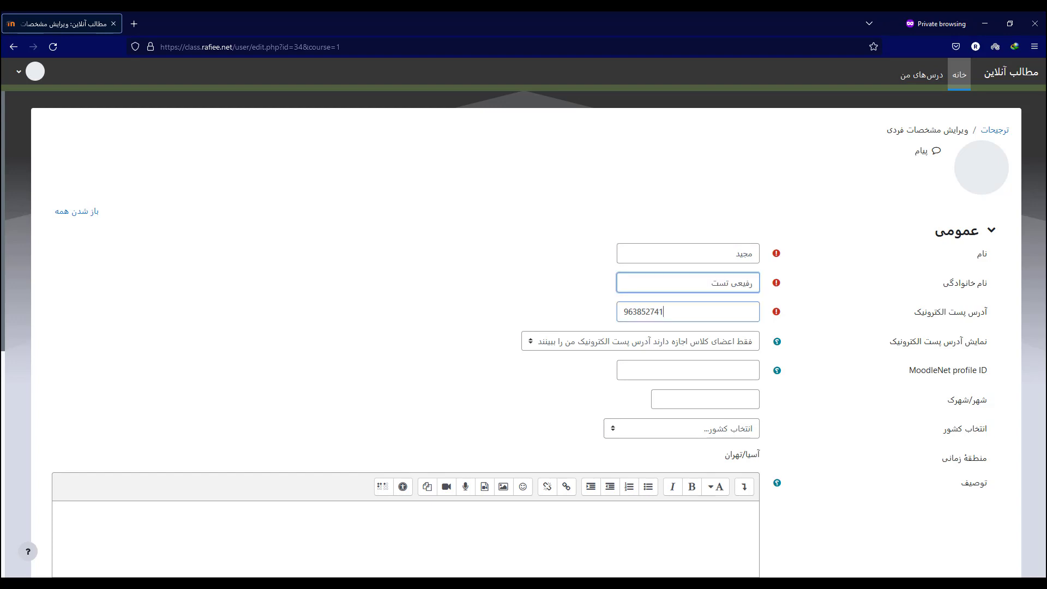
text(your)
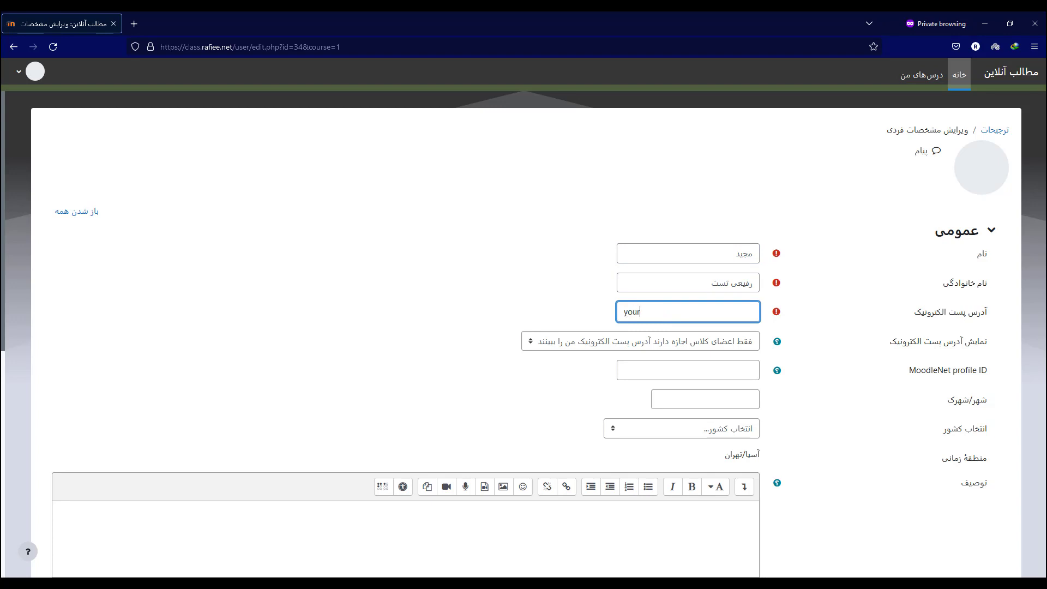
text(_email@gm)
text(ail.co)
text(m)
text(3620)
click(641, 341)
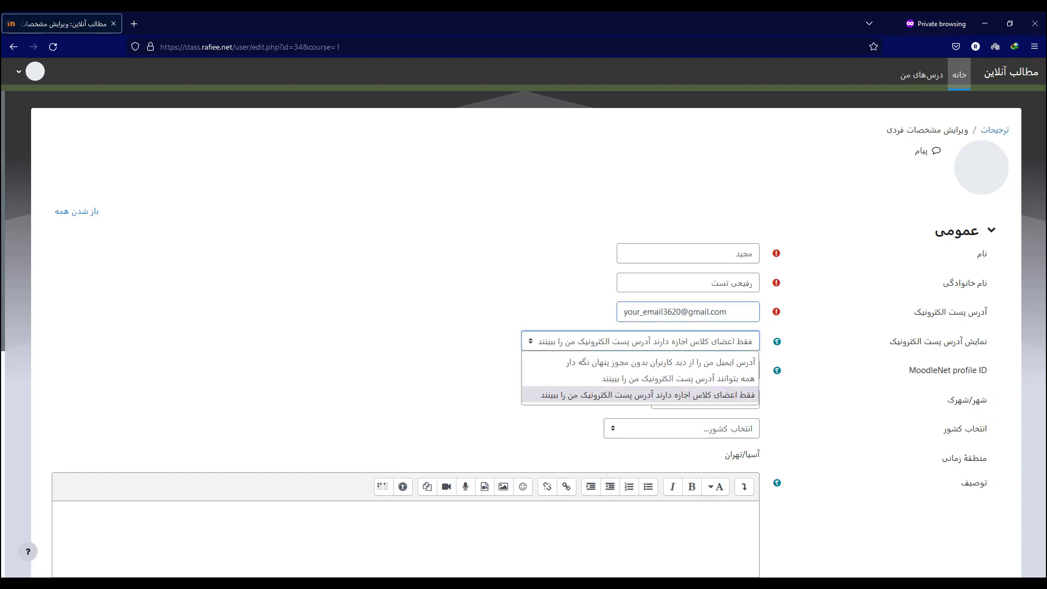
click(641, 393)
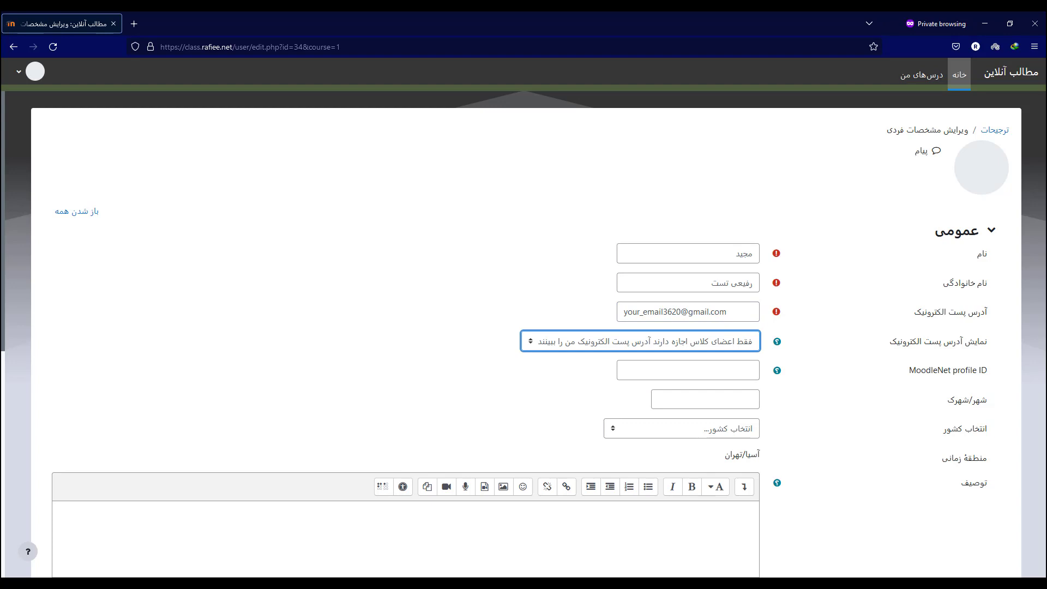
click(681, 429)
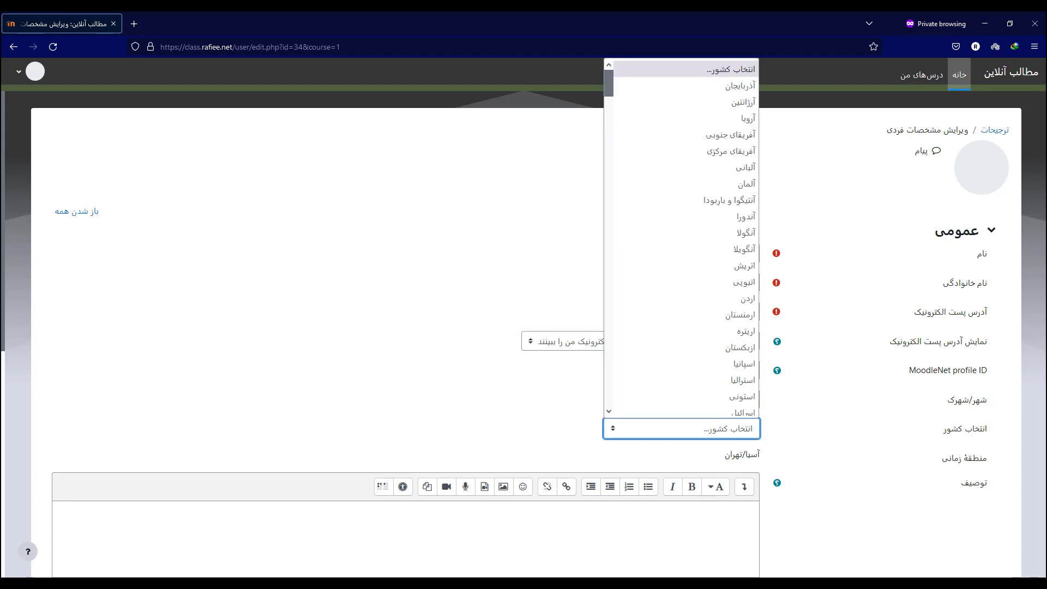
scroll(709, 404, down, 4)
scroll(709, 327, down, 1)
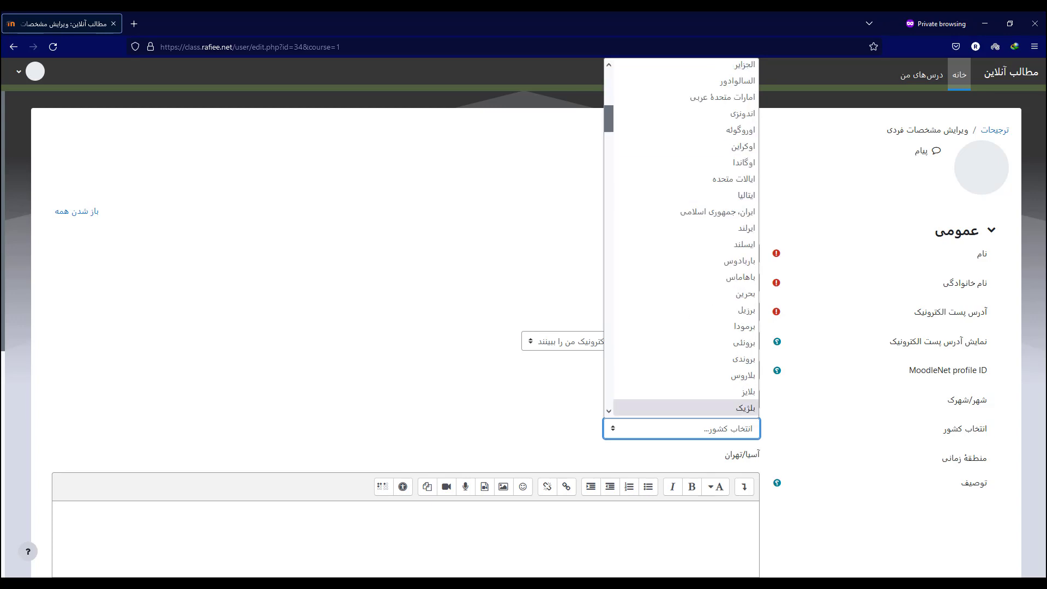
click(709, 211)
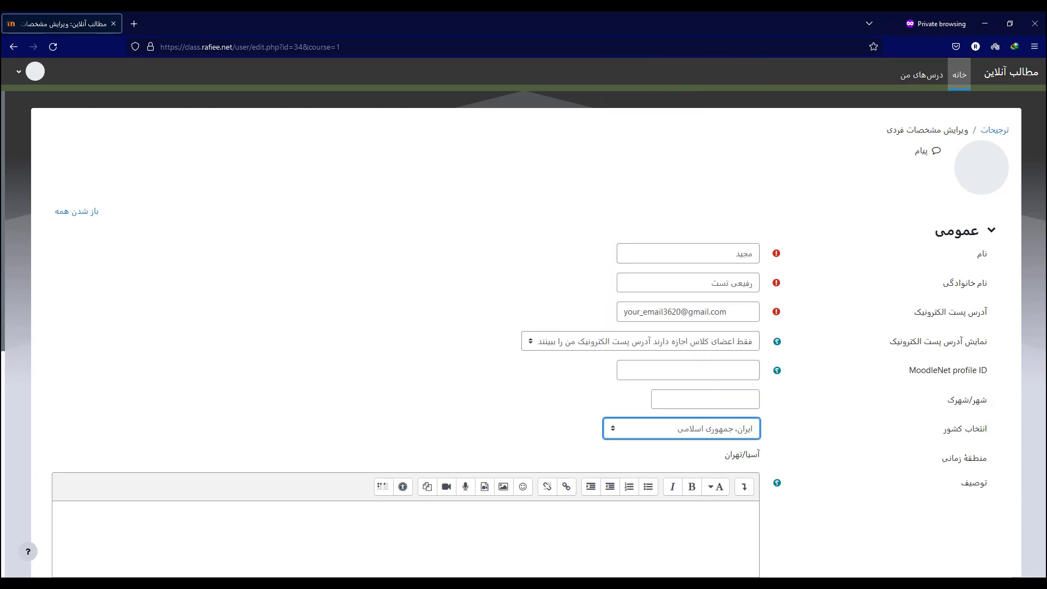
scroll(523, 327, down, 3)
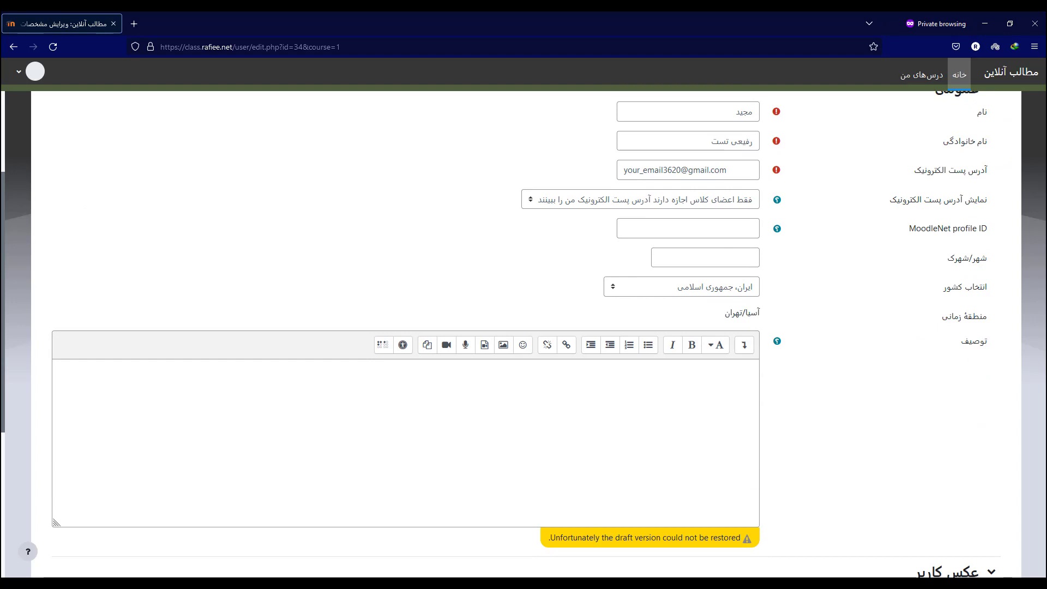
click(705, 257)
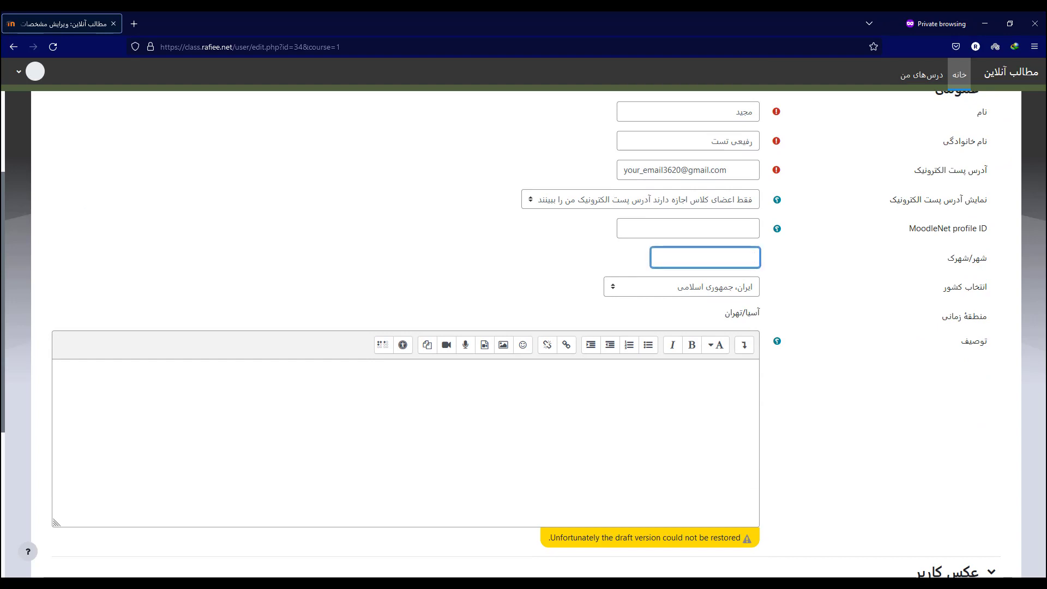
text(jivhk)
key(ctrl+a)
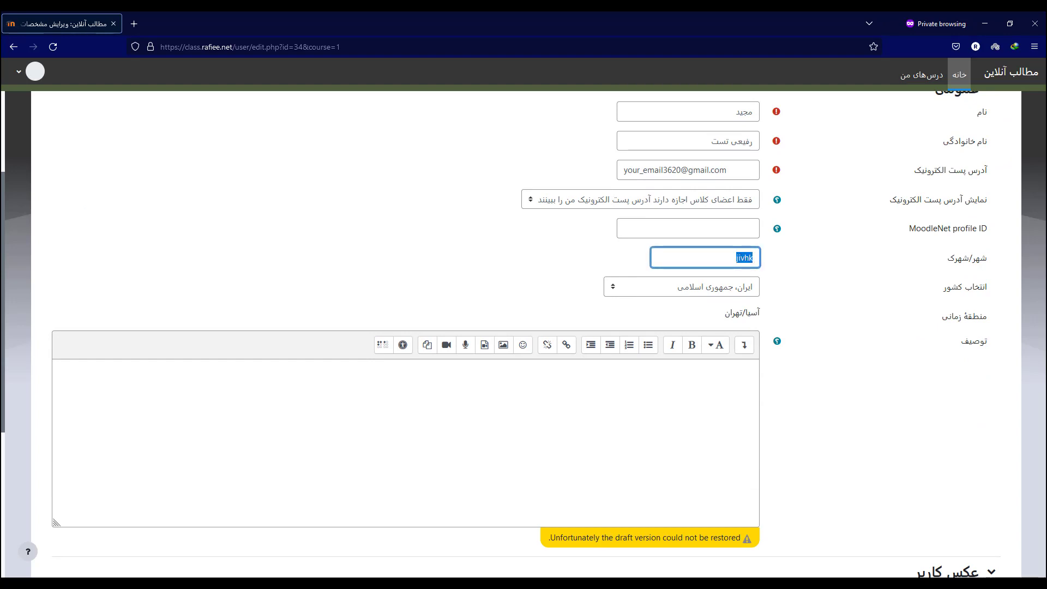
text(تهران)
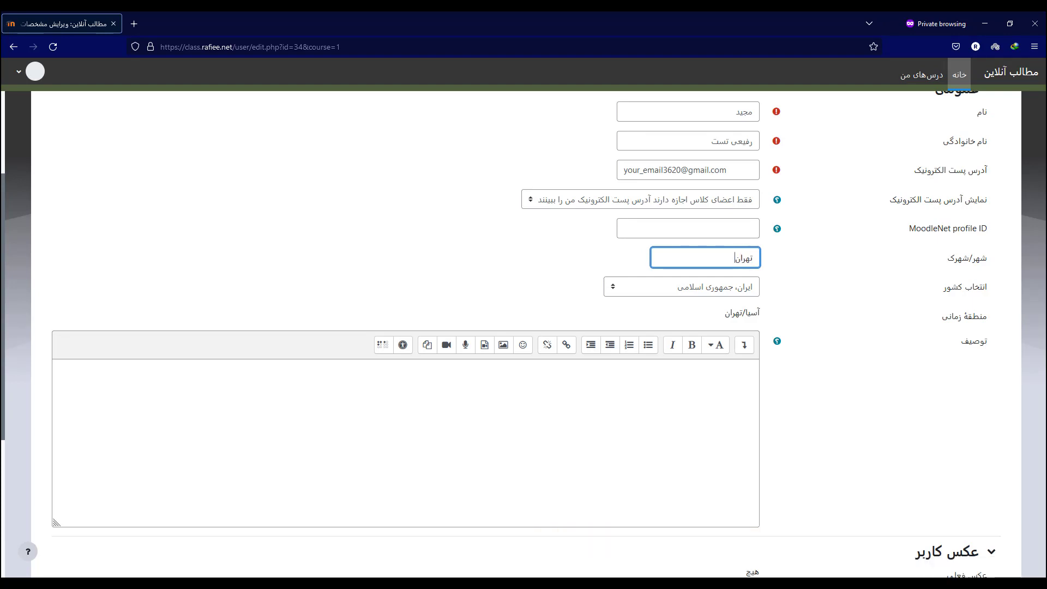
scroll(406, 327, down, 3)
click(757, 225)
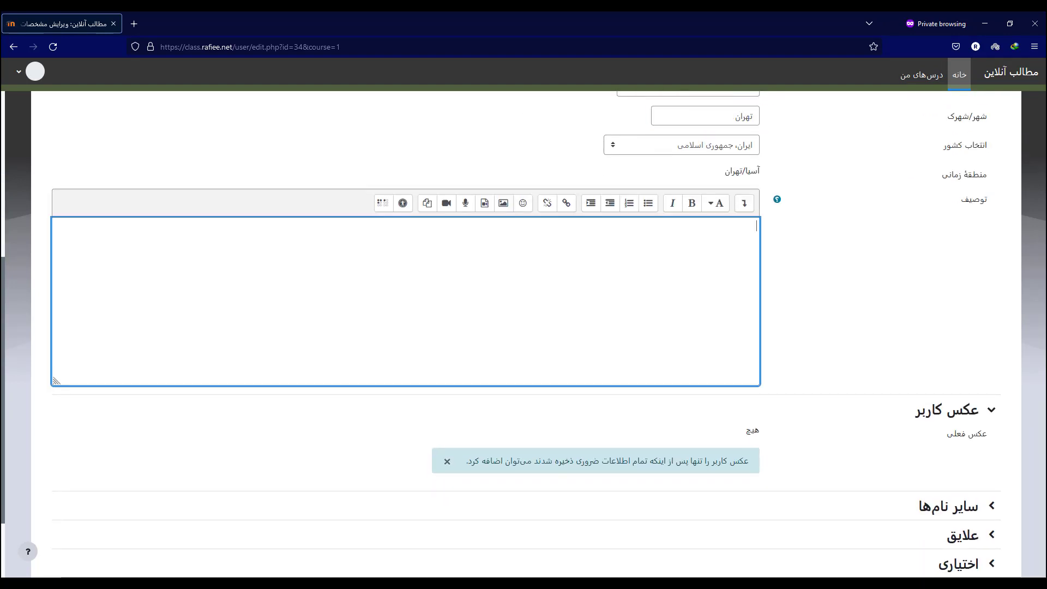
scroll(406, 327, down, 2)
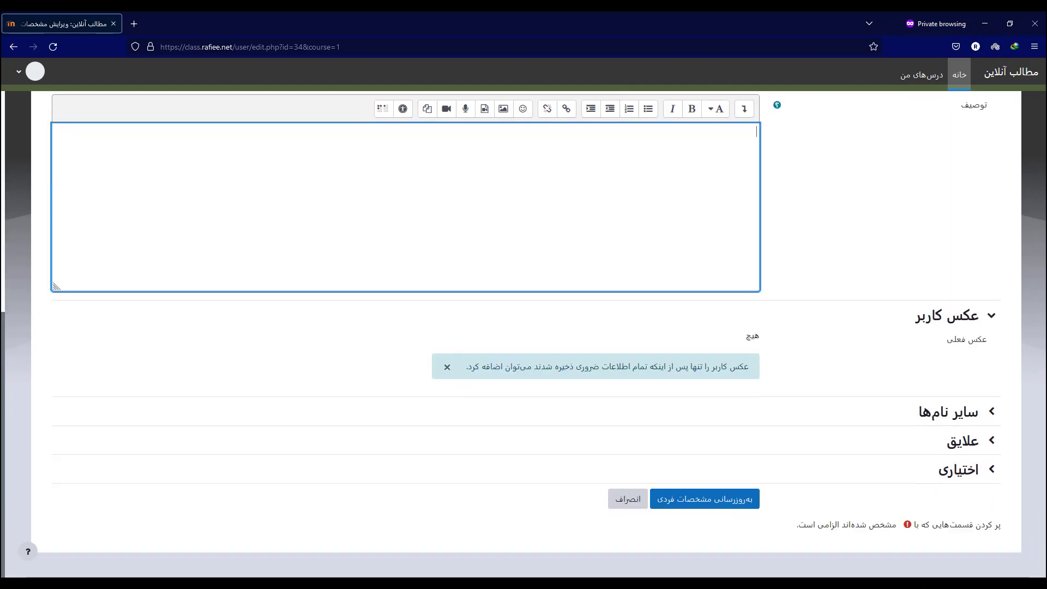
click(990, 411)
click(990, 411)
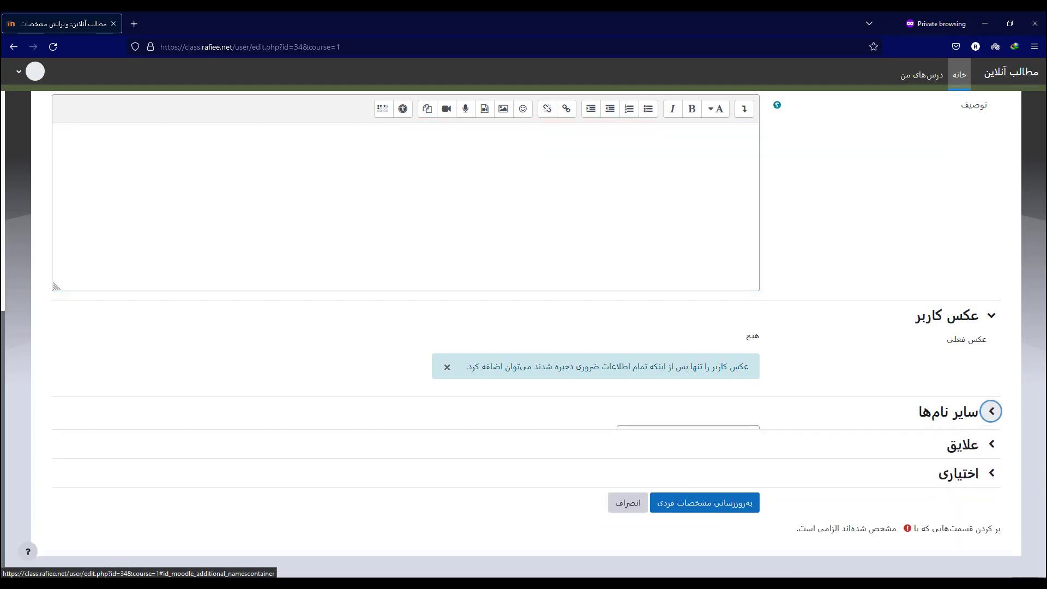
scroll(991, 411, up, 8)
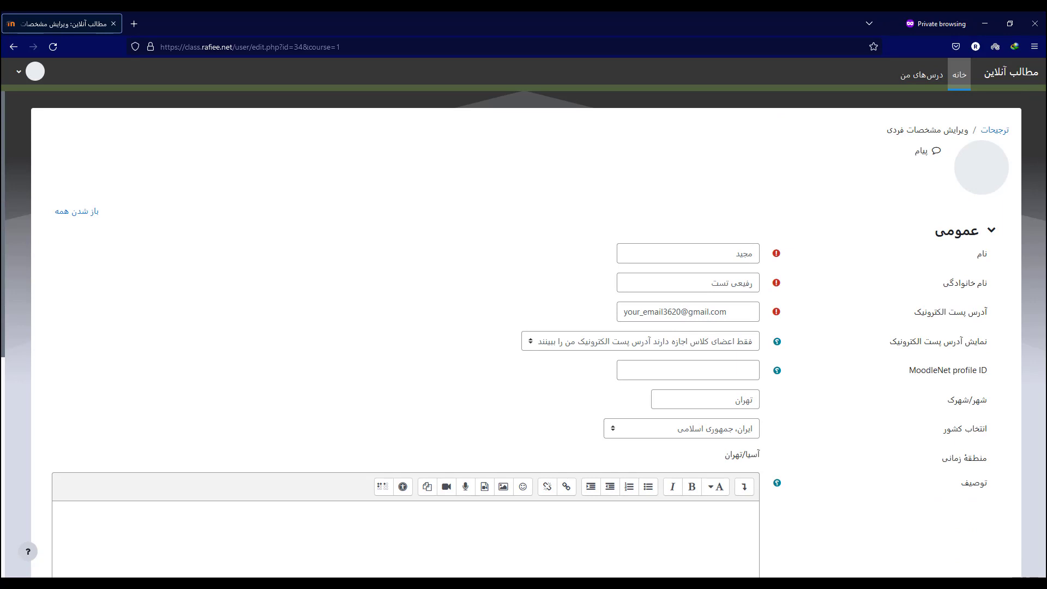
scroll(527, 334, down, 8)
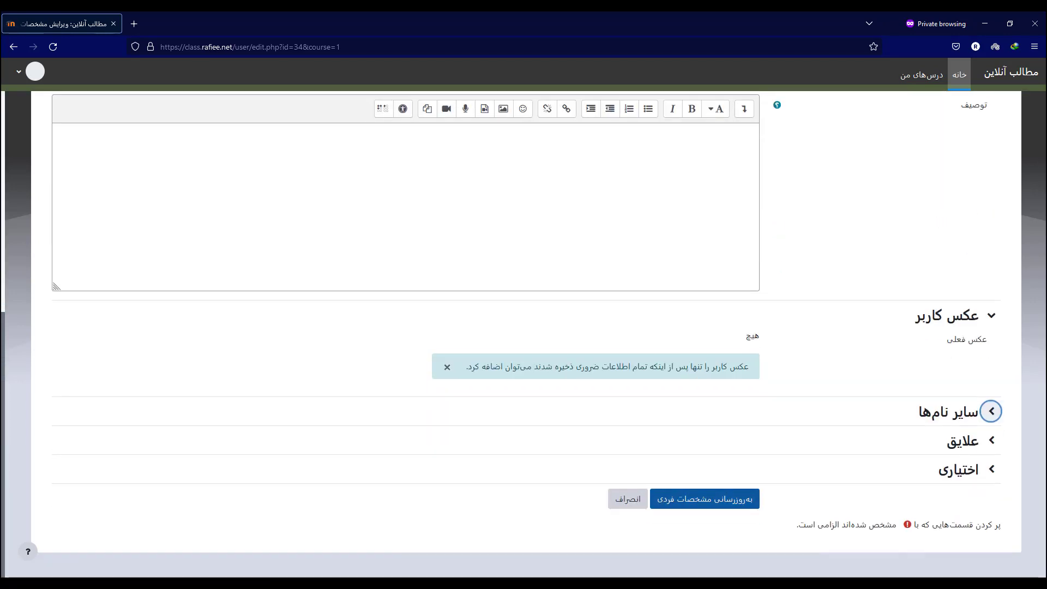
Save the edited personal details with 'به‌روزرسانی مشخصات فردی' and go back to the LMS home page.
click(705, 498)
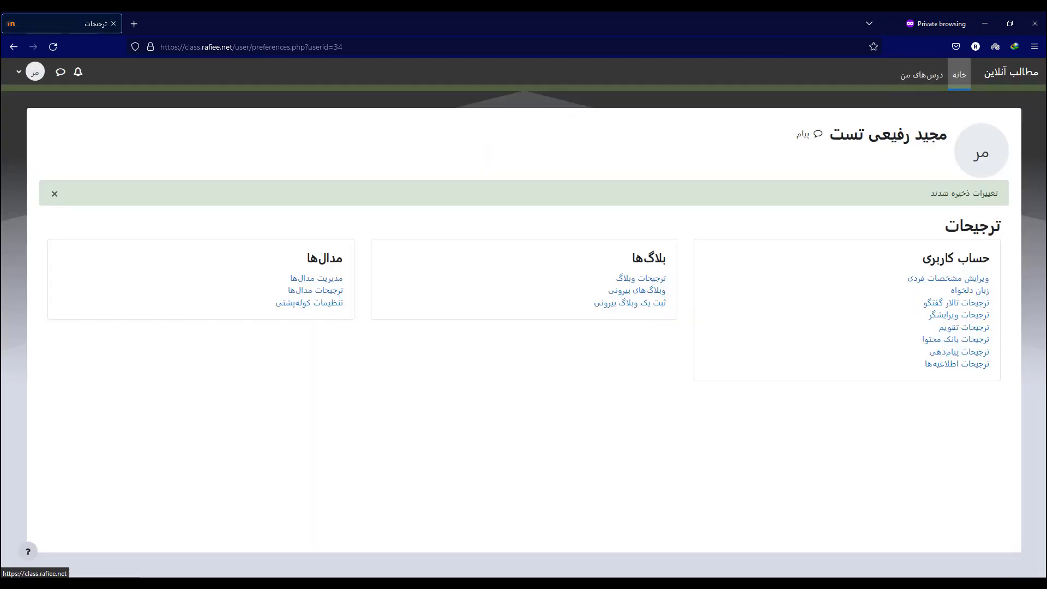
key(Tab)
key(Return)
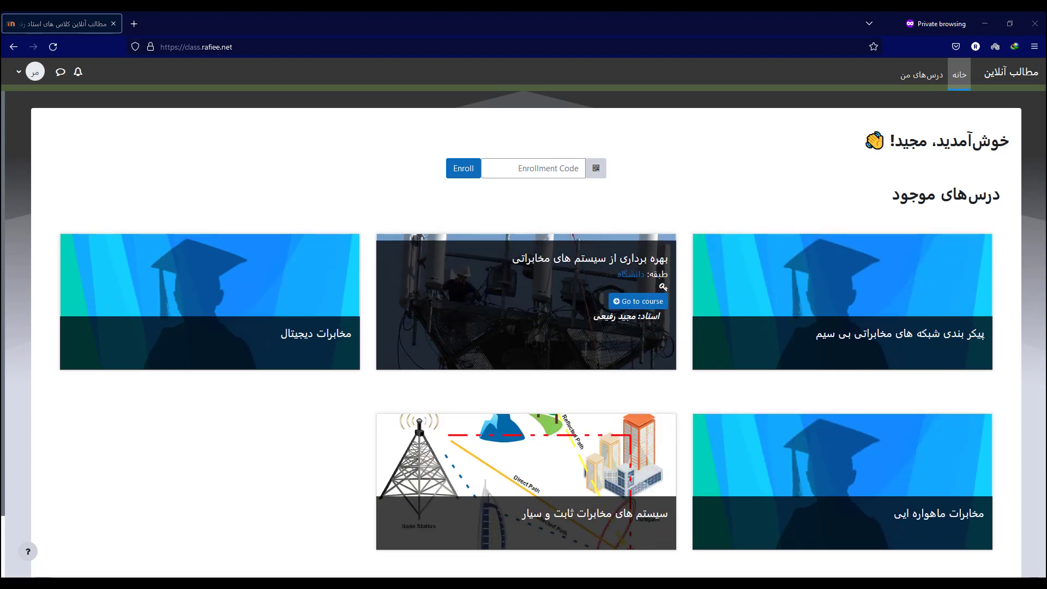
Load rafiee.net in a new private tab.
key(ctrl+t)
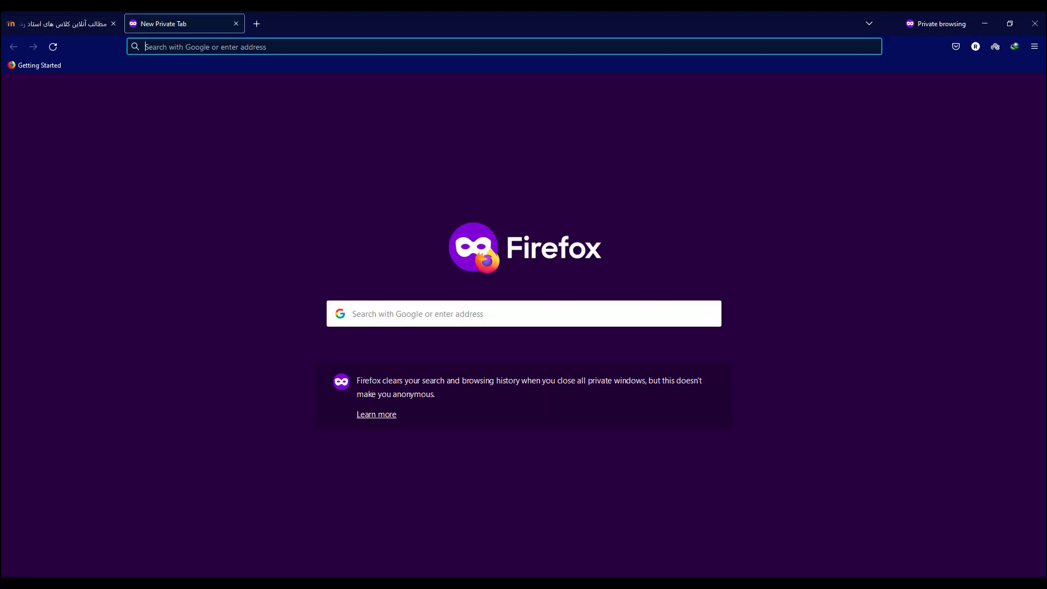
text(قشبهت)
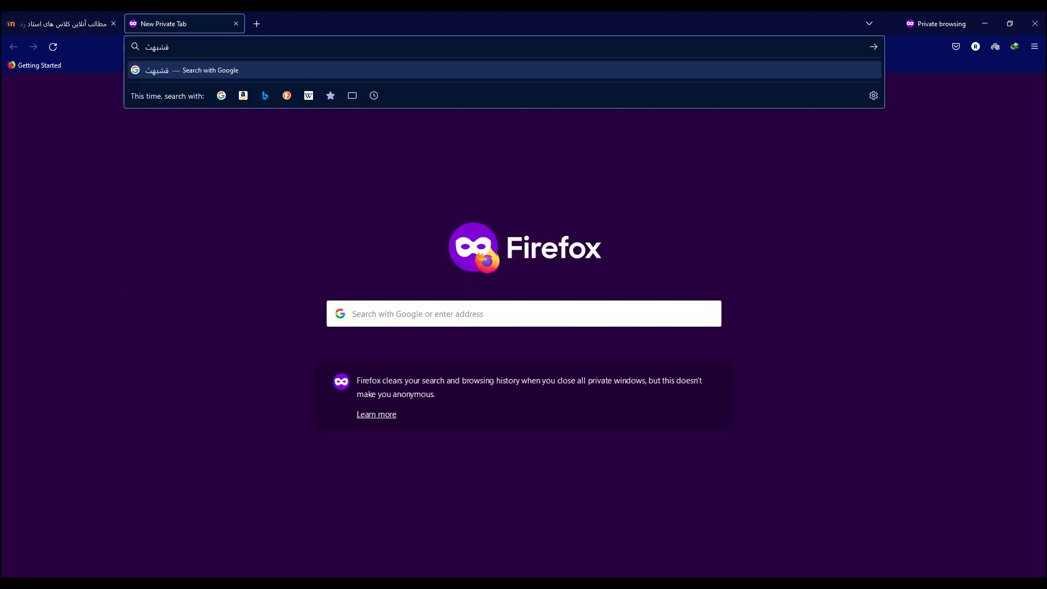
key(BackSpace)
key(BackSpace)
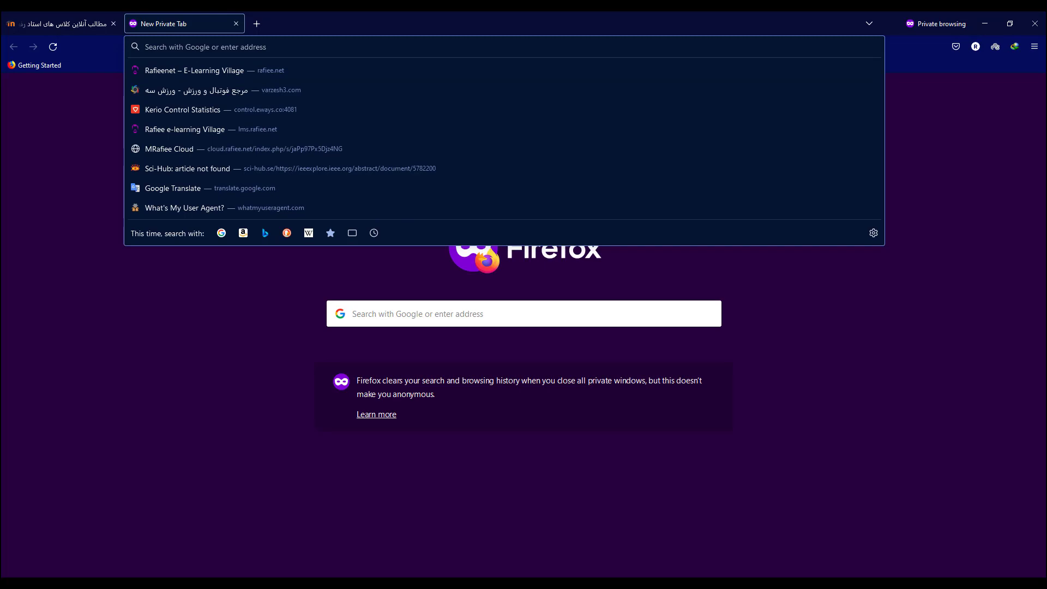
text(raf)
key(Return)
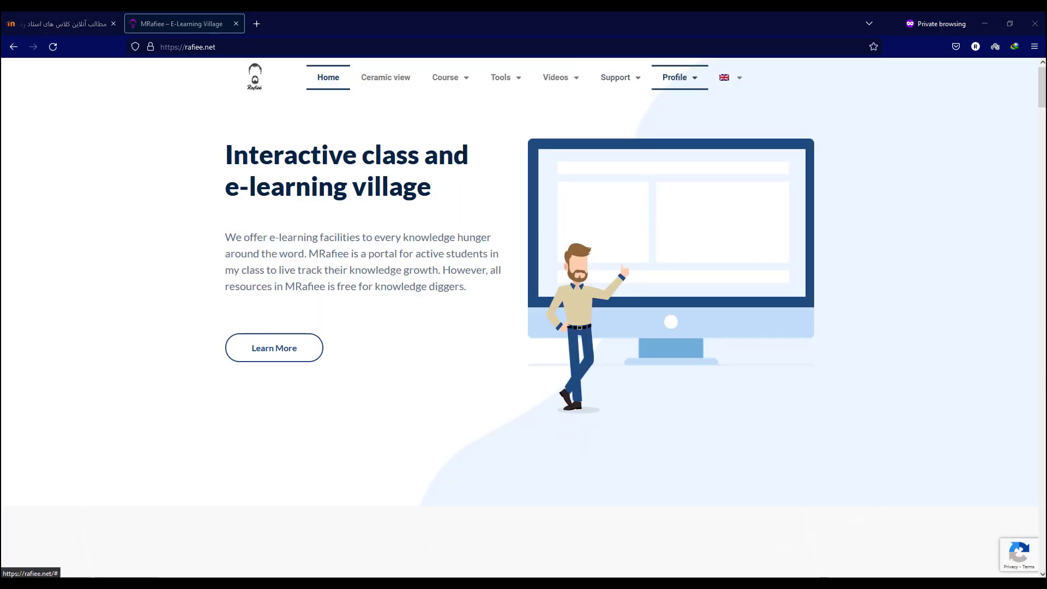
Go to the student's Profile > Results page listing the registered courses.
mouse_move(674, 77)
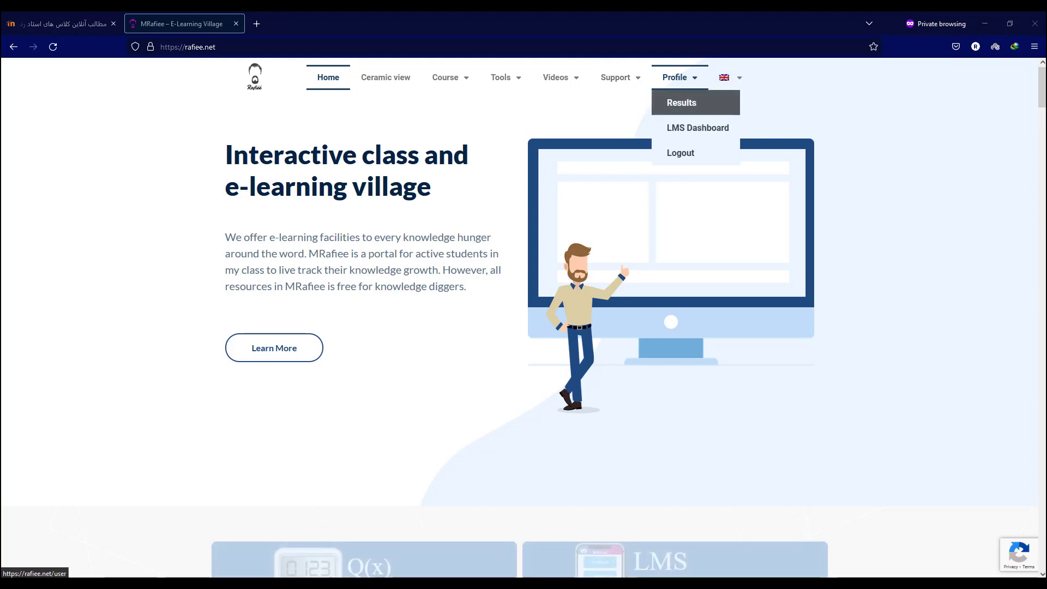
click(682, 102)
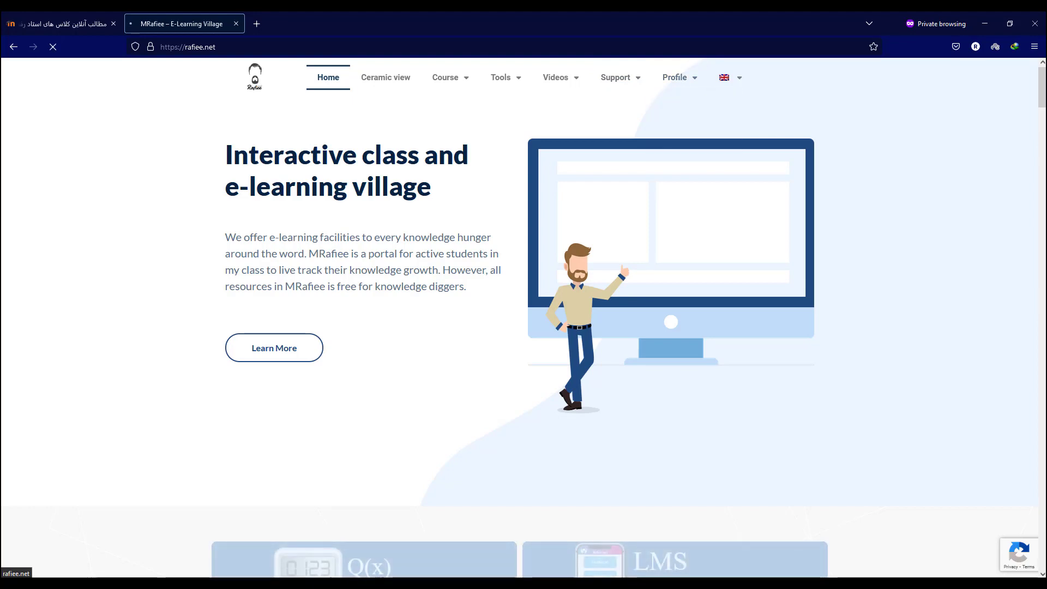
mouse_move(731, 78)
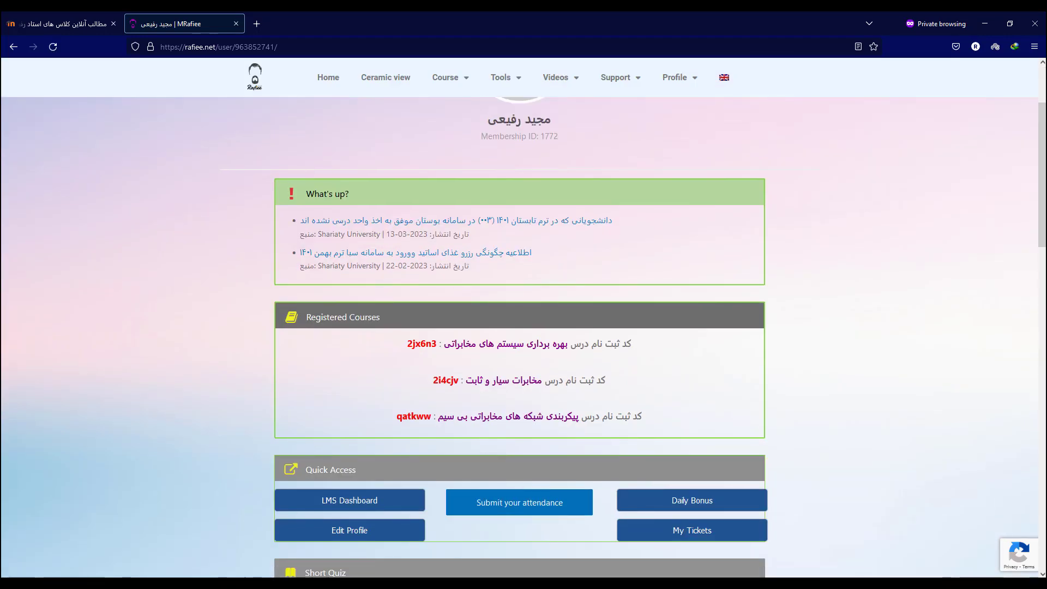
Copy the registration code of the second course, Fixed and Mobile Communication Systems.
drag(512, 379, 607, 379)
click(545, 380)
double_click(446, 380)
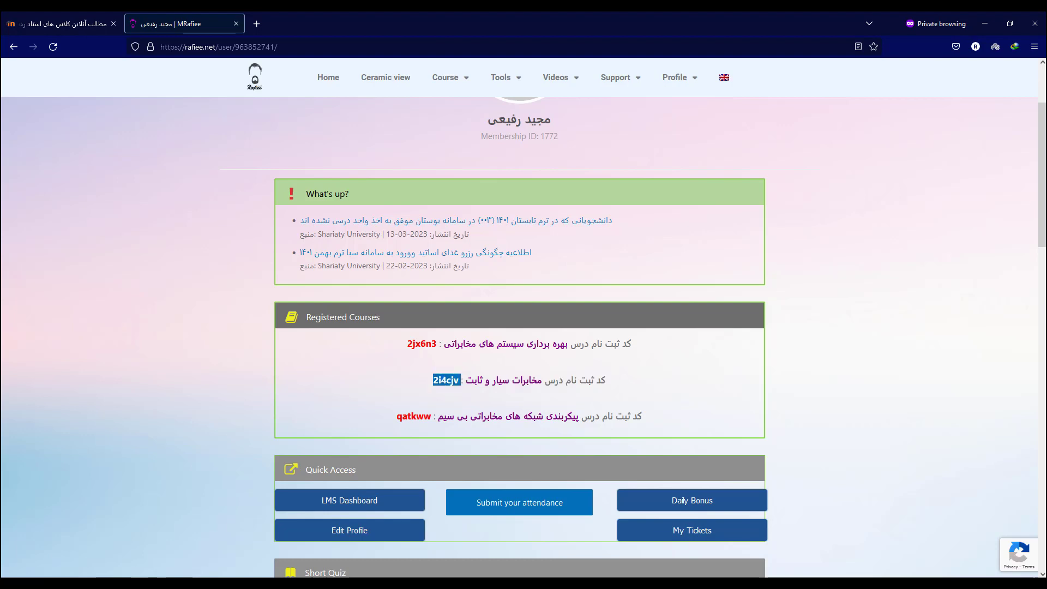
drag(433, 379, 459, 380)
right_click(454, 379)
click(480, 391)
Paste the code into the LMS Enrollment Code box and submit it to enroll.
key(alt+Tab)
key(ctrl+shift+Tab)
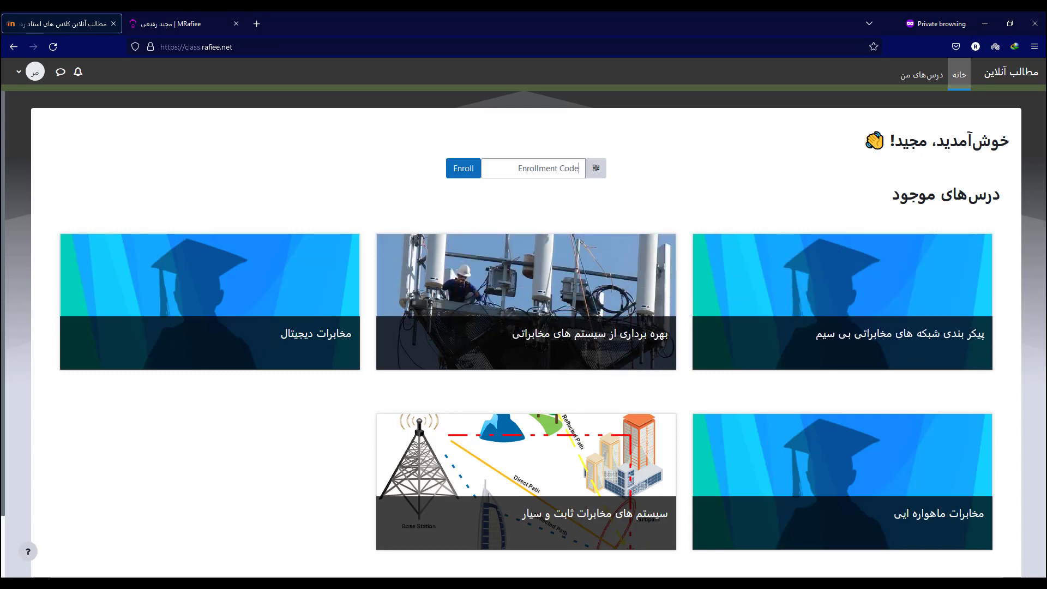
click(579, 168)
right_click(551, 168)
click(567, 249)
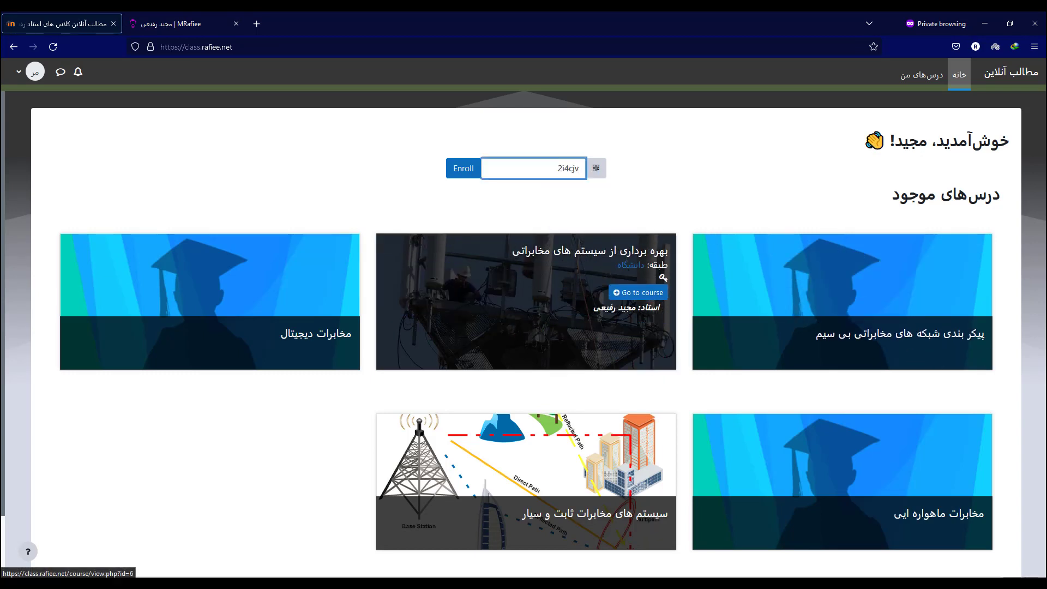
key(Return)
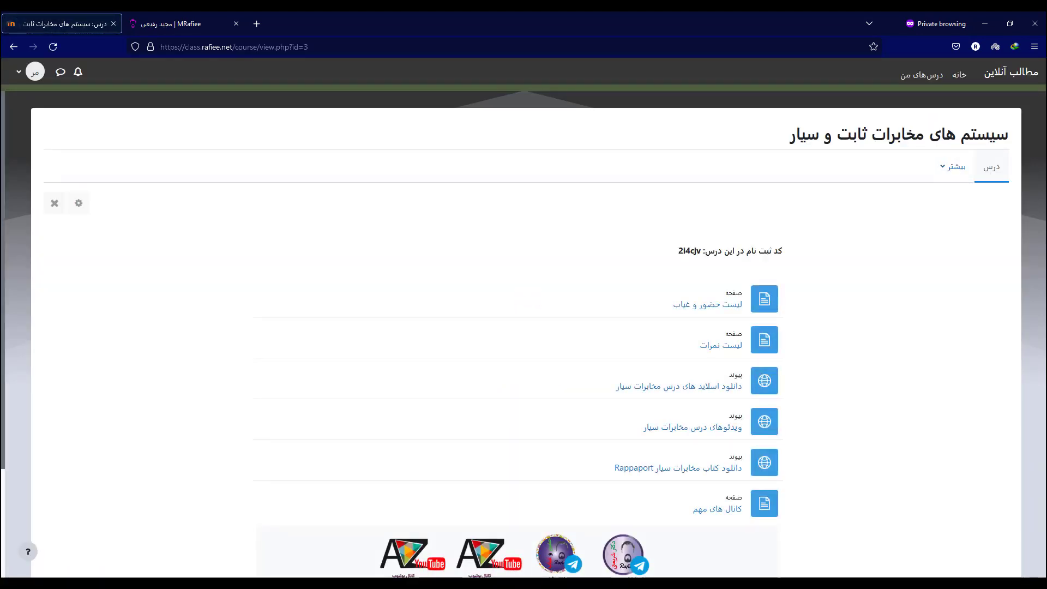
scroll(517, 289, down, 3)
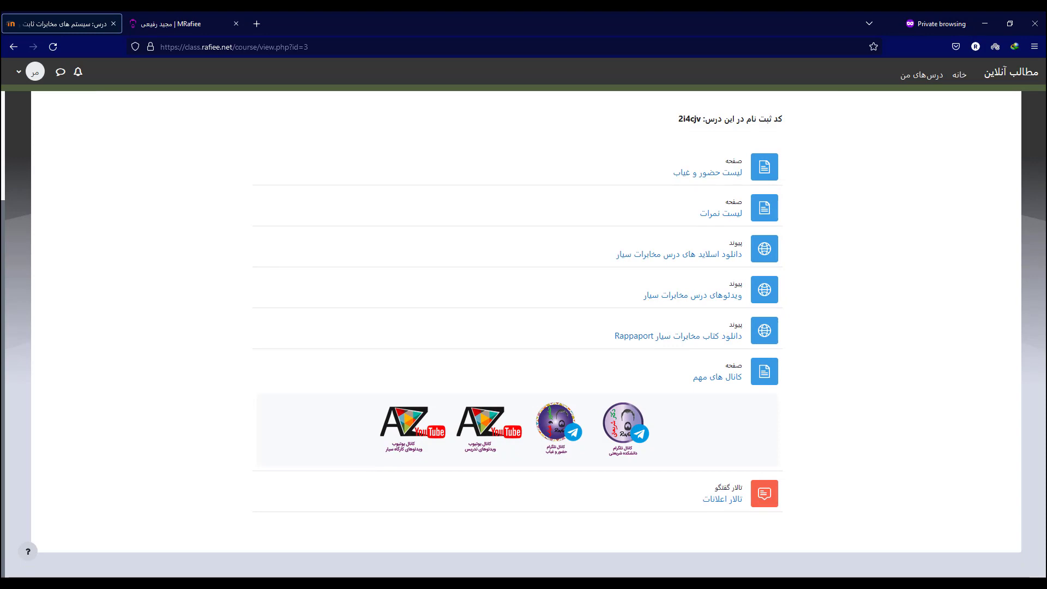
scroll(516, 327, up, 3)
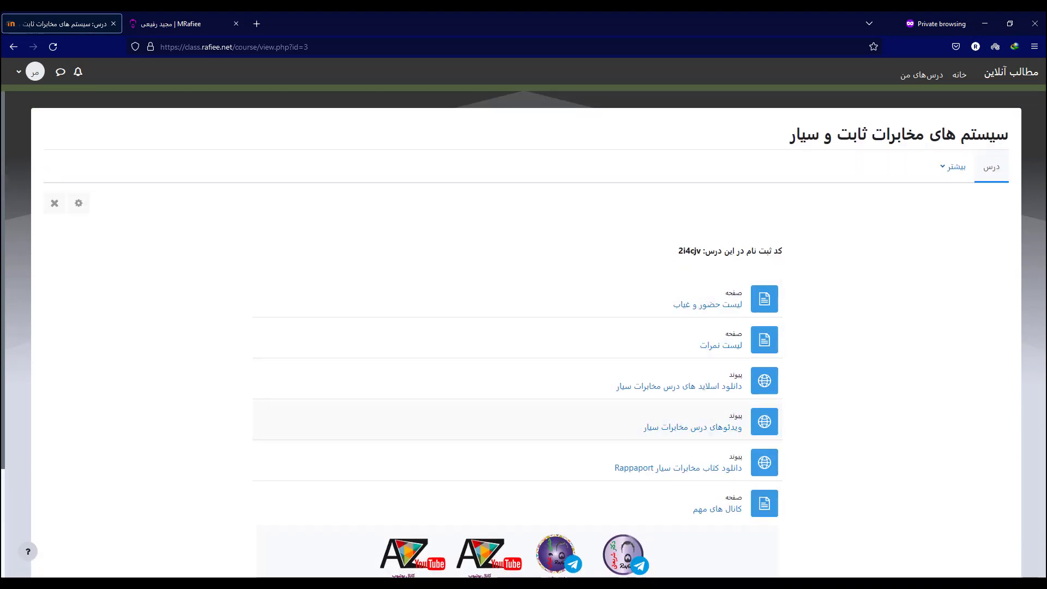
click(708, 303)
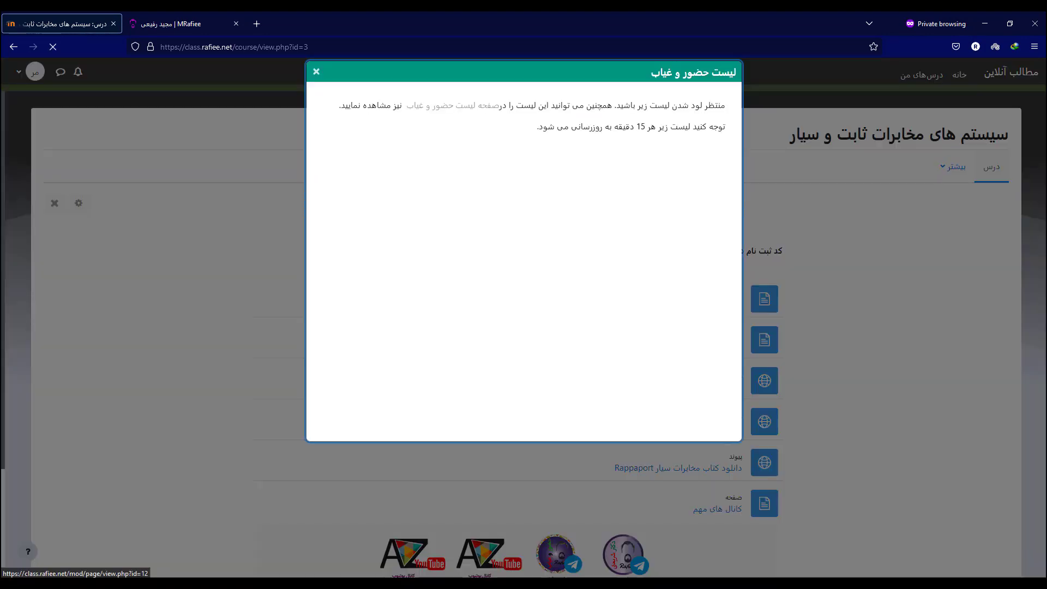
drag(728, 127, 684, 127)
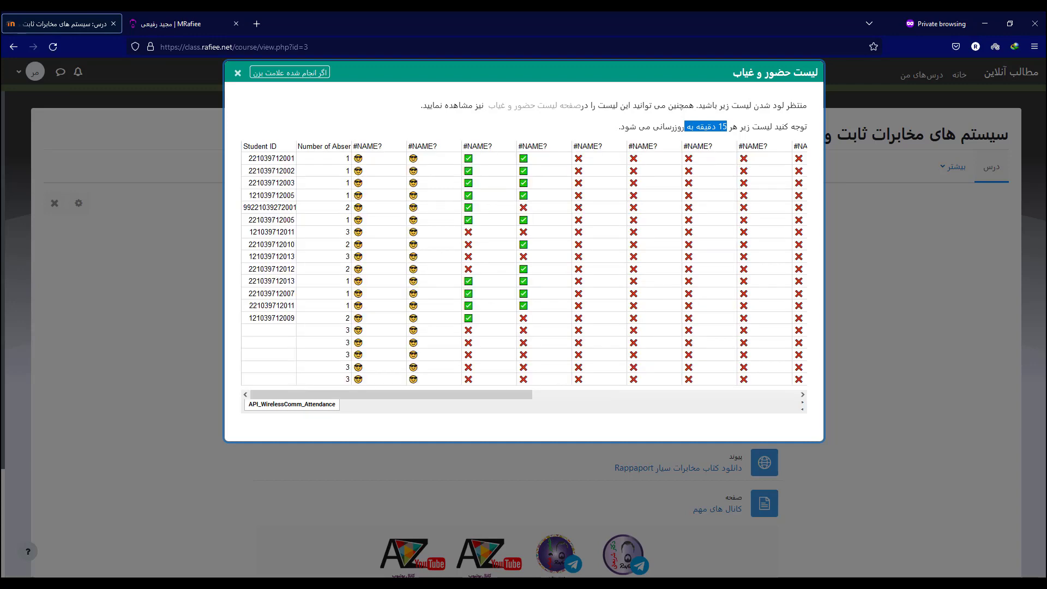
scroll(523, 262, right, 5)
scroll(524, 262, left, 5)
key(Escape)
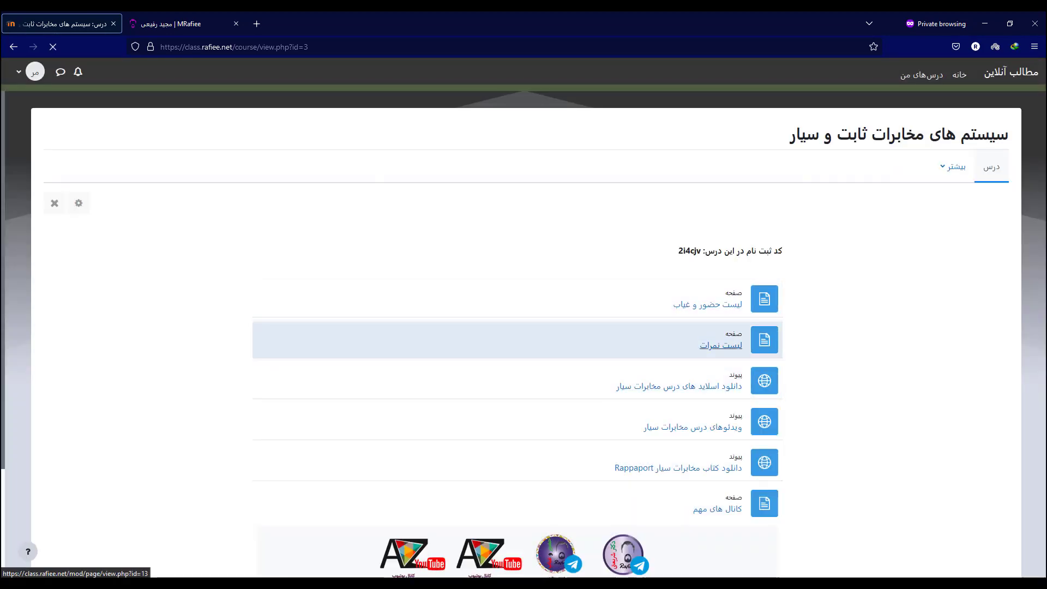
click(720, 345)
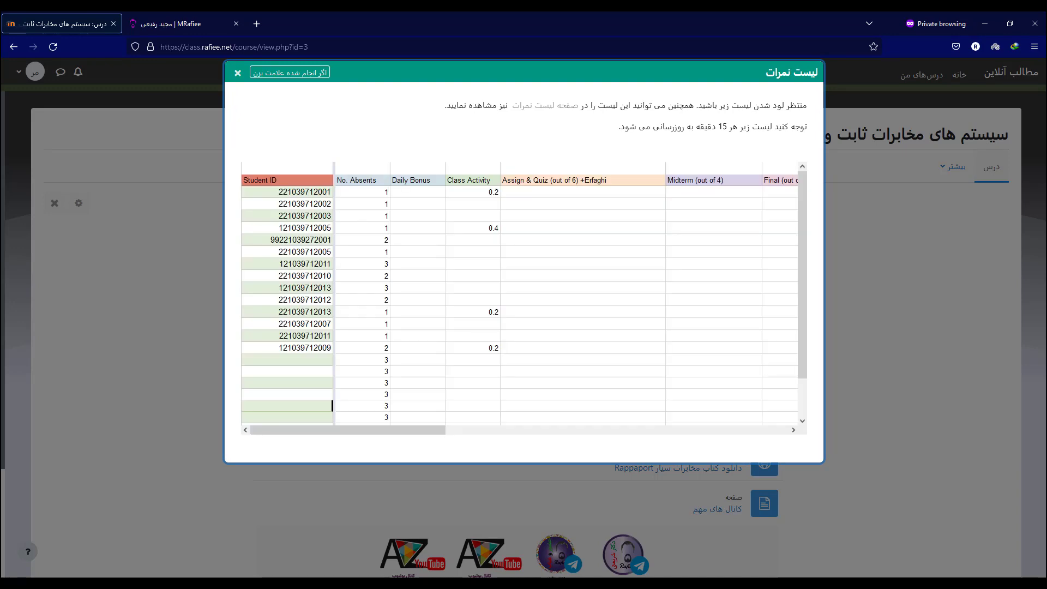
key(Escape)
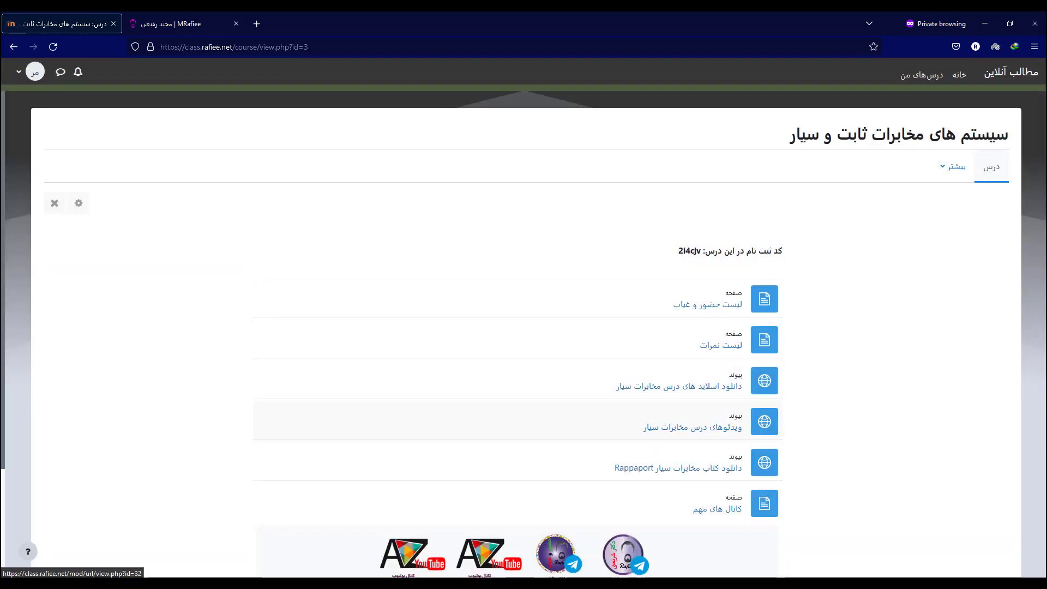
Open the course videos in a new tab, then browse 'دانلود اسلاید های درس مخابرات سیار' into the Erlang folder.
scroll(524, 382, down, 1)
scroll(518, 330, down, 2)
right_click(692, 297)
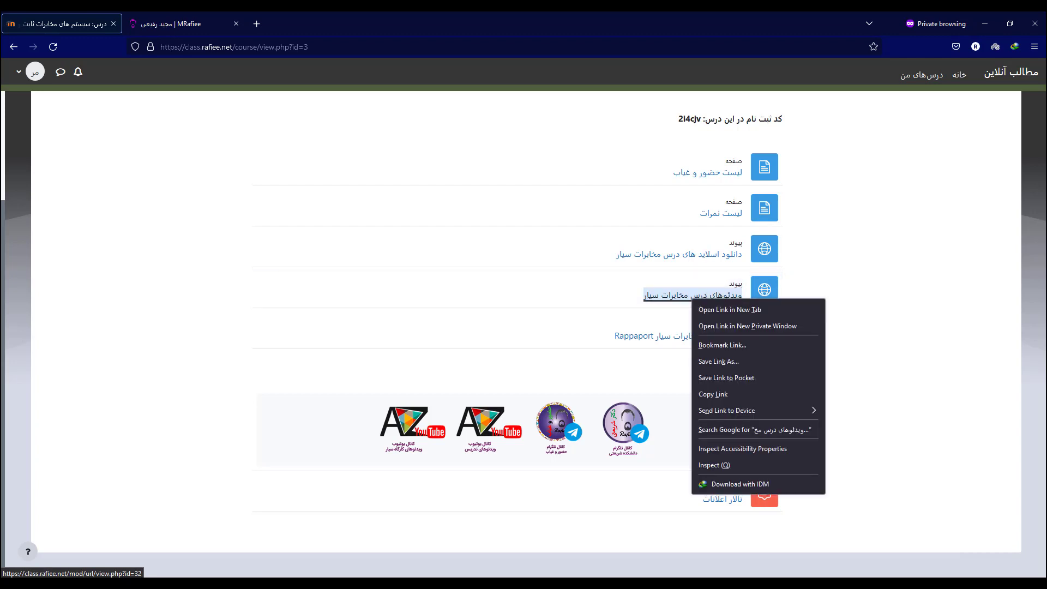
click(715, 307)
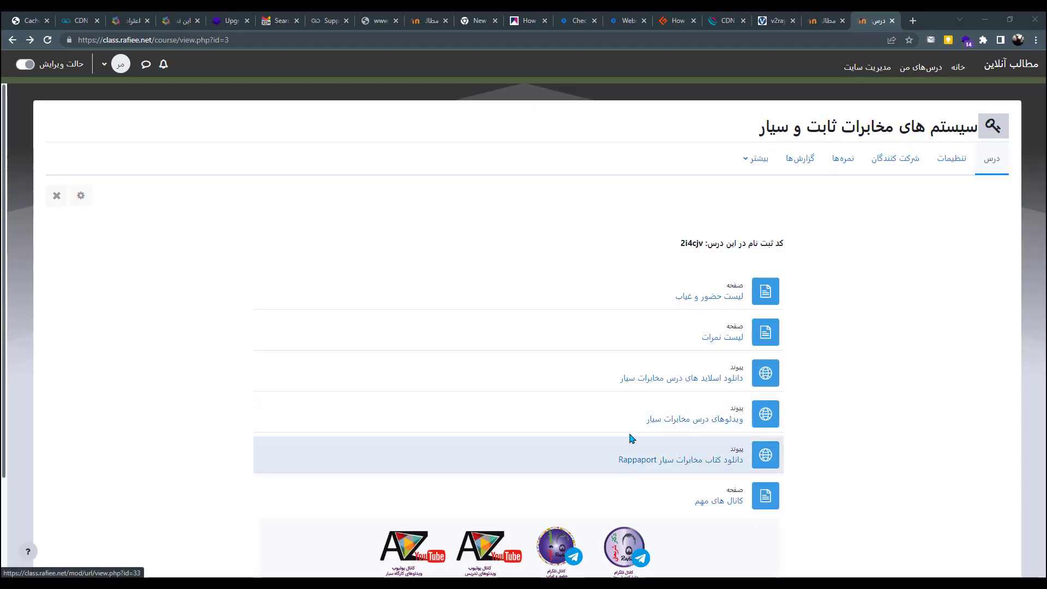
click(706, 380)
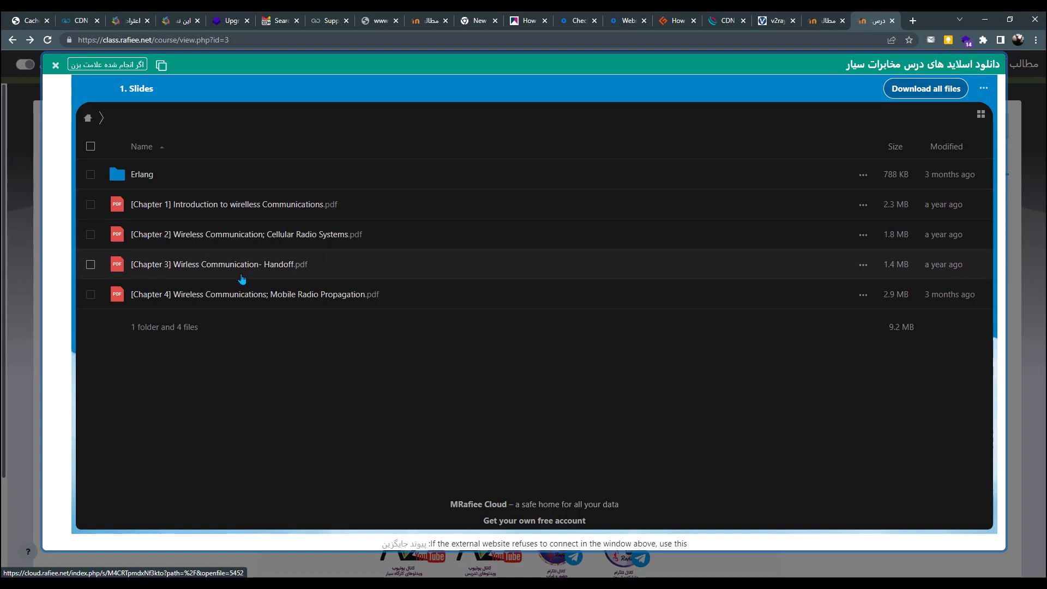
click(142, 175)
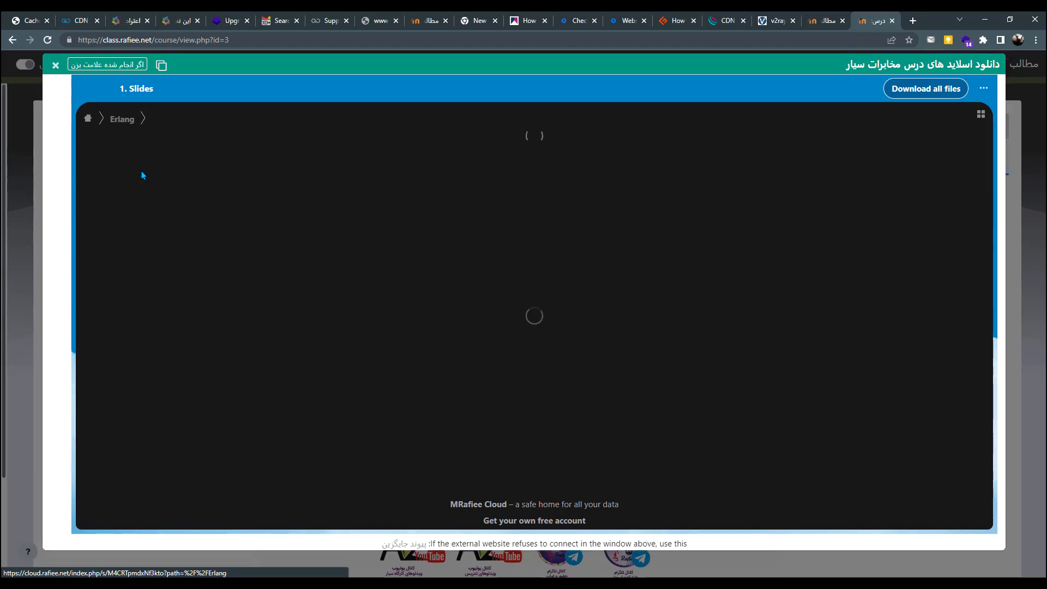